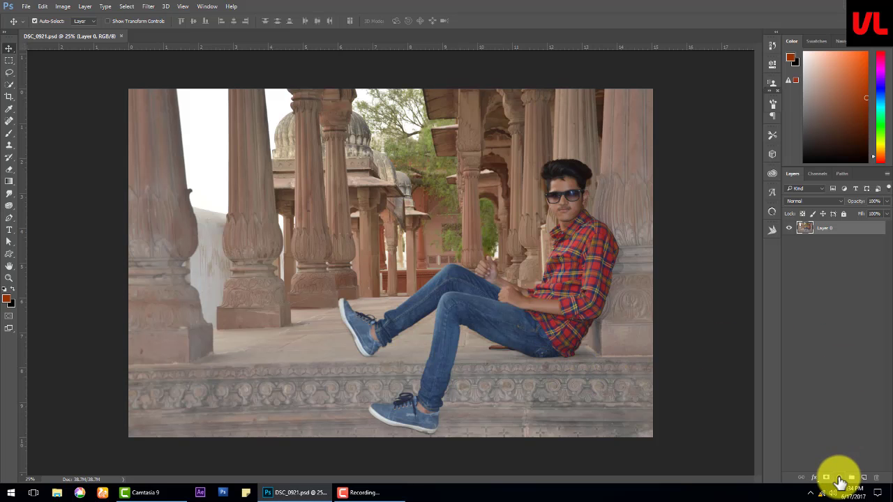
Add a Color Balance adjustment layer that tints the midtones toward magenta and yellow.
click(840, 477)
click(840, 373)
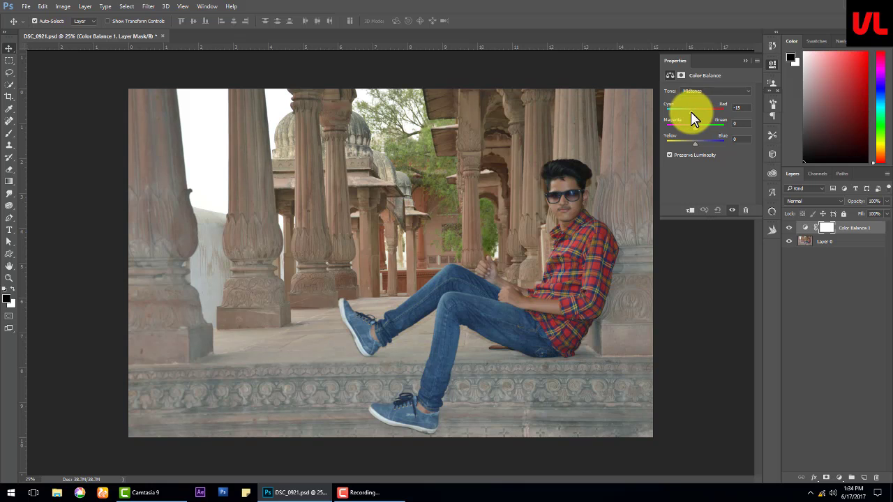
drag(697, 128, 691, 143)
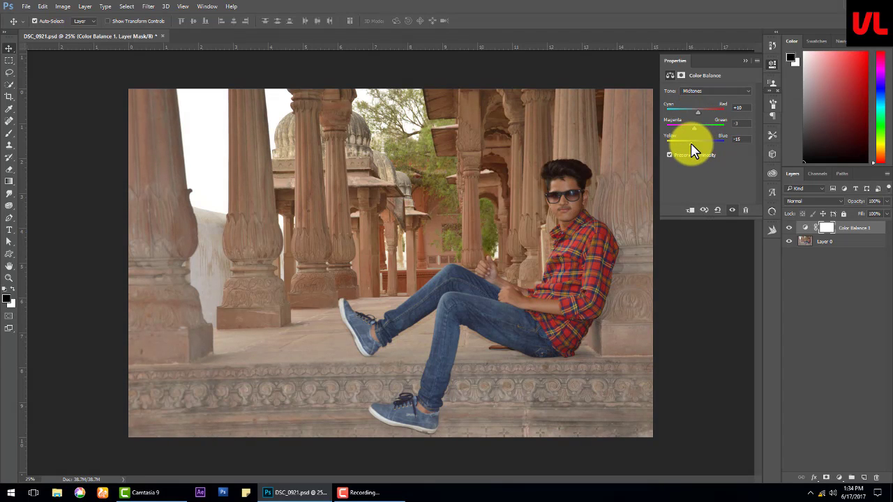
Push the shadows and remaining tones toward red, then hide the Color Balance layer.
click(715, 91)
click(701, 101)
drag(695, 110, 696, 143)
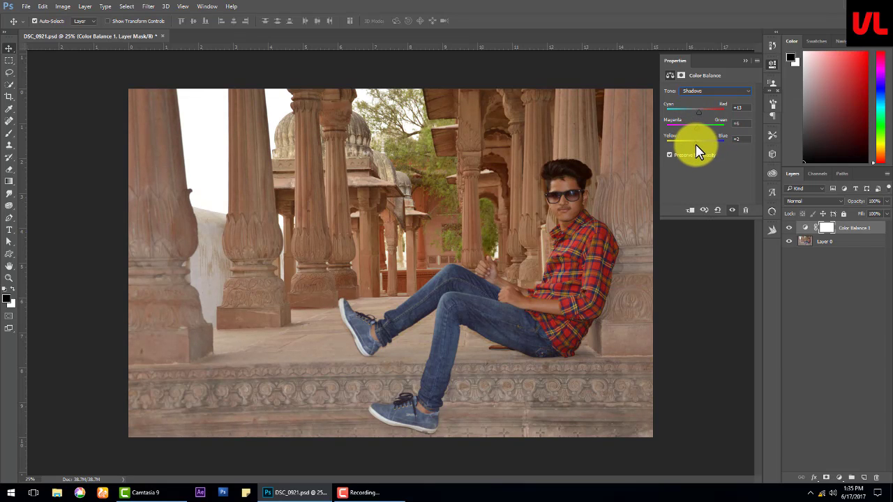
drag(697, 110, 692, 128)
click(746, 82)
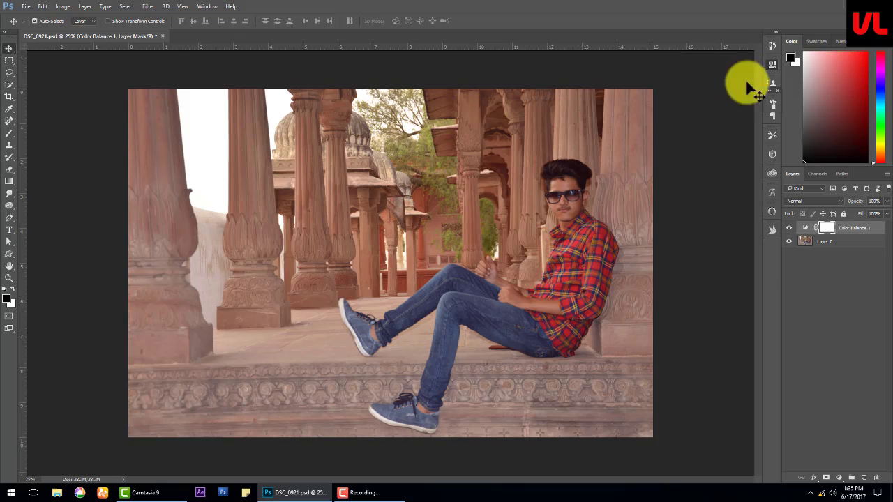
click(789, 228)
Duplicate Layer 0, apply Camera Raw with Clarity +77, Vibrance +100, Saturation +16, and add a mask.
drag(823, 241, 864, 477)
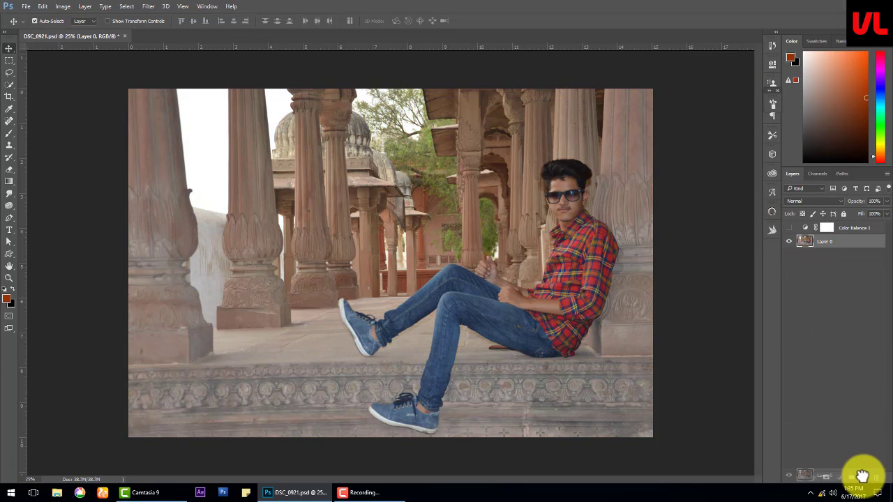
click(148, 7)
click(188, 69)
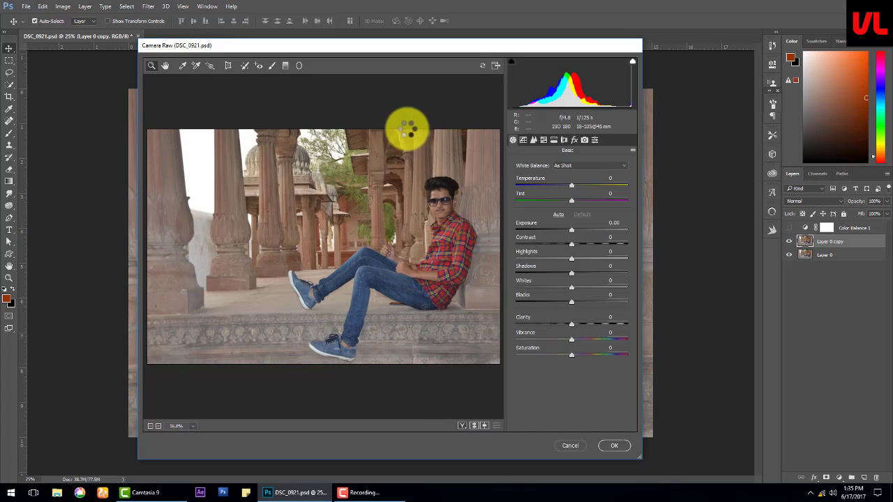
mouse_move(584, 334)
mouse_down()
mouse_move(614, 325)
mouse_move(625, 342)
mouse_up()
drag(572, 354, 581, 356)
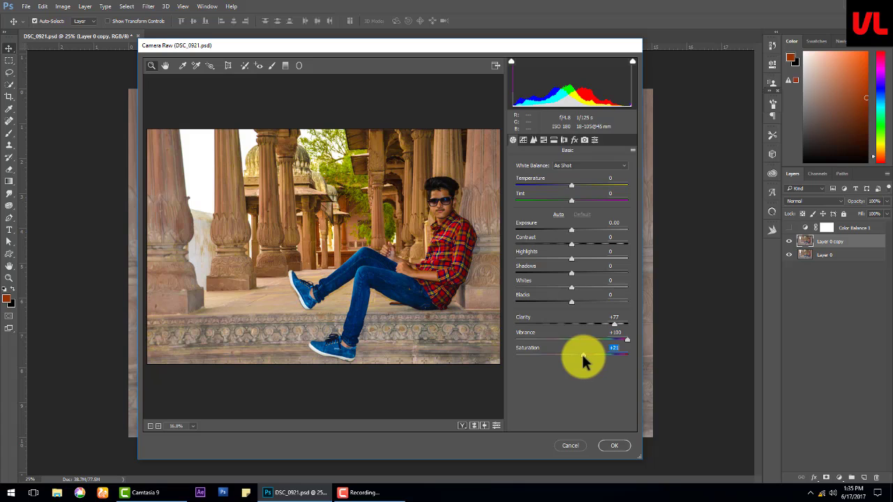
click(612, 445)
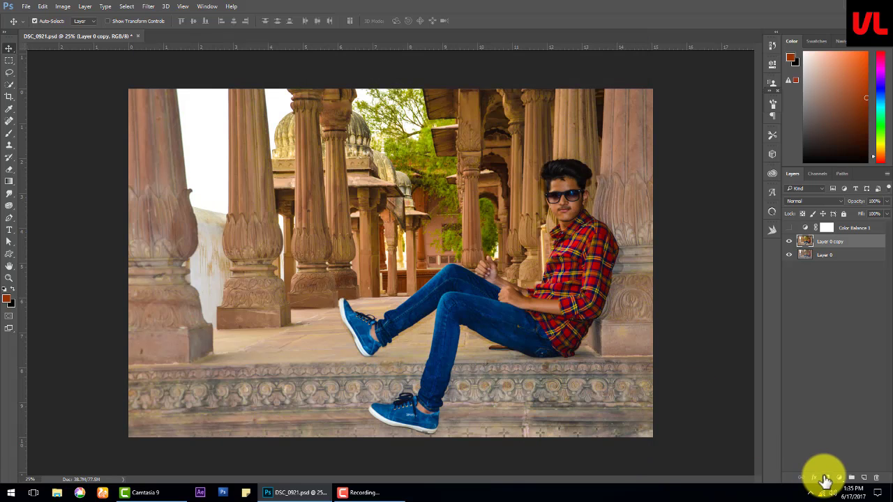
click(825, 480)
Paint black on the mask with a small brush to remove the boost from face and hair.
key(b)
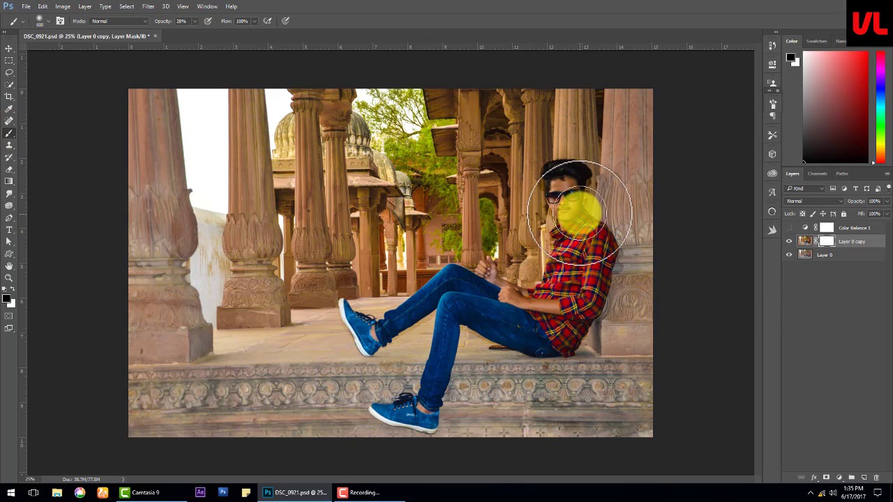
key(bracketleft)
key(bracketleft)
key(bracketleft)
drag(561, 209, 572, 191)
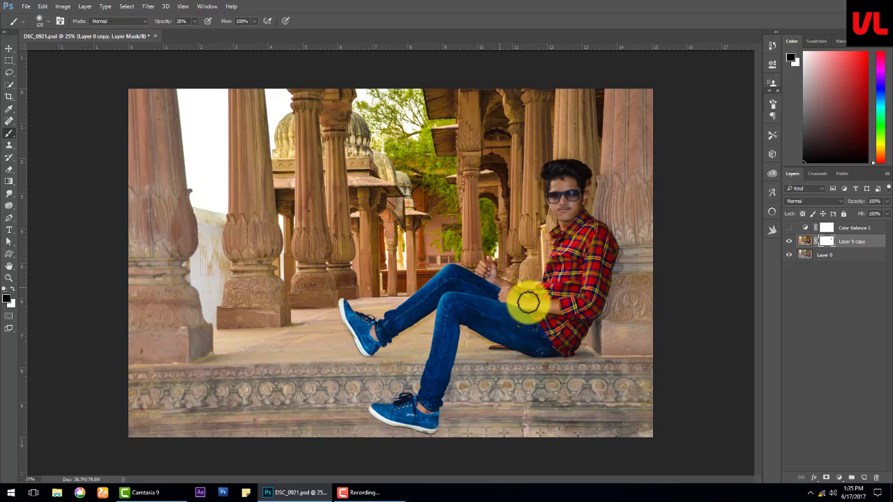
key(bracketleft)
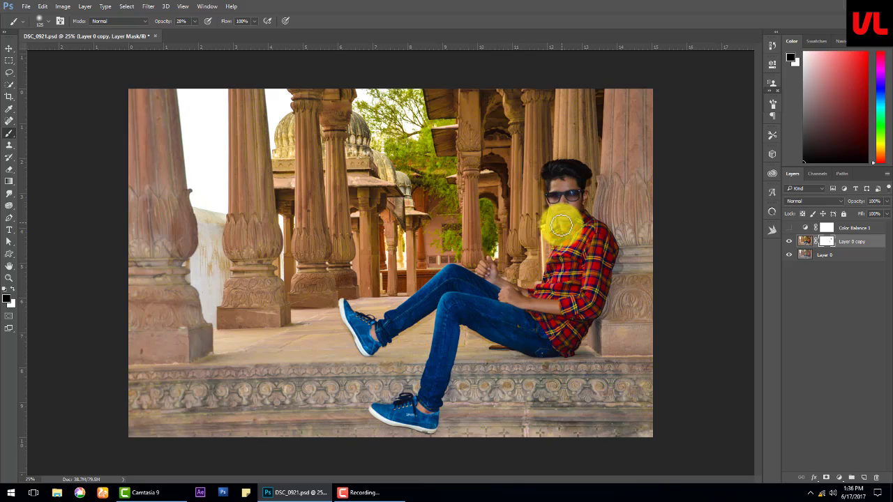
drag(549, 201, 570, 168)
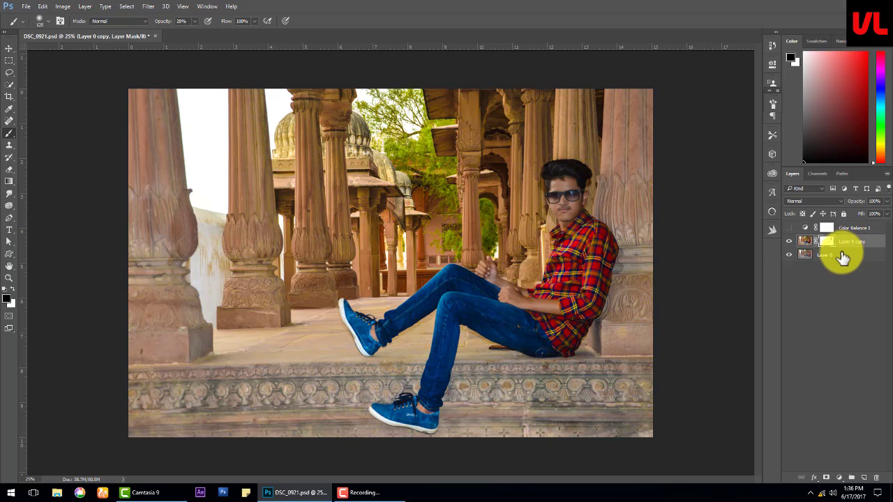
click(789, 241)
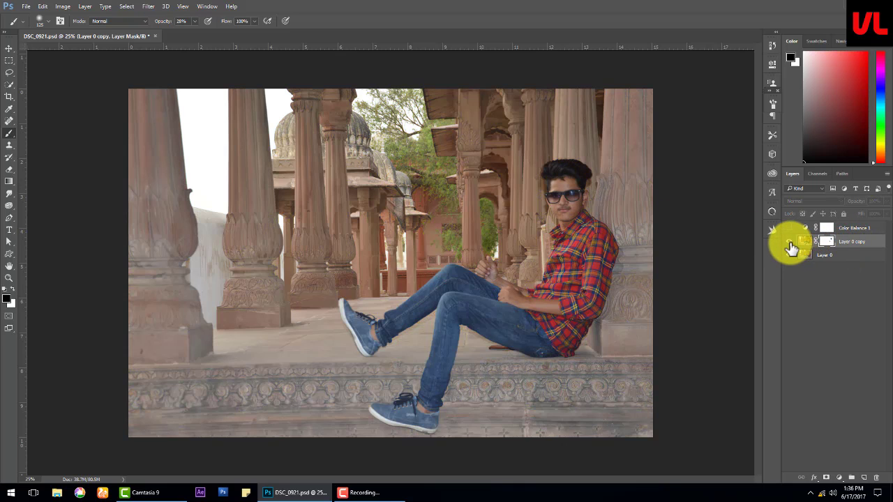
Merge both photo layers, duplicate the result, and launch Color Efex Pro 4 on it.
shift+click(844, 256)
key(ctrl+e)
drag(832, 244, 864, 478)
click(148, 6)
click(300, 223)
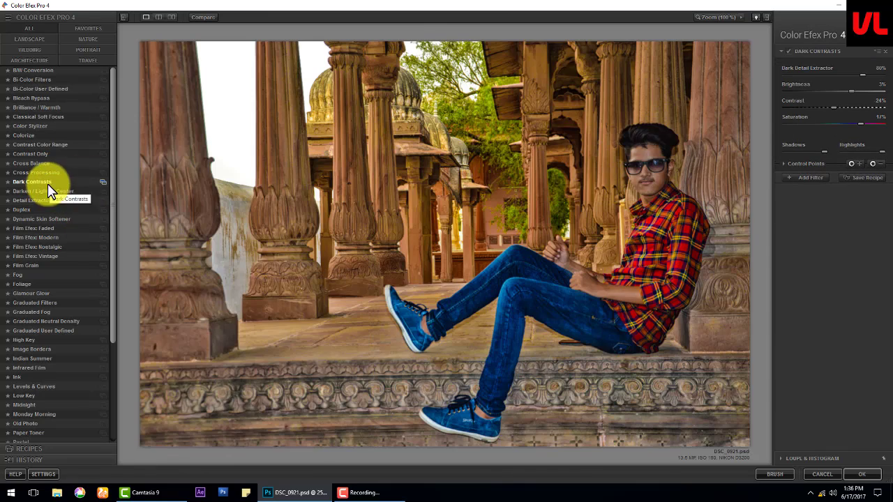
Apply Dark Contrasts with raised brightness and lower contrast, plus a stronger Detail Extractor filter.
click(48, 183)
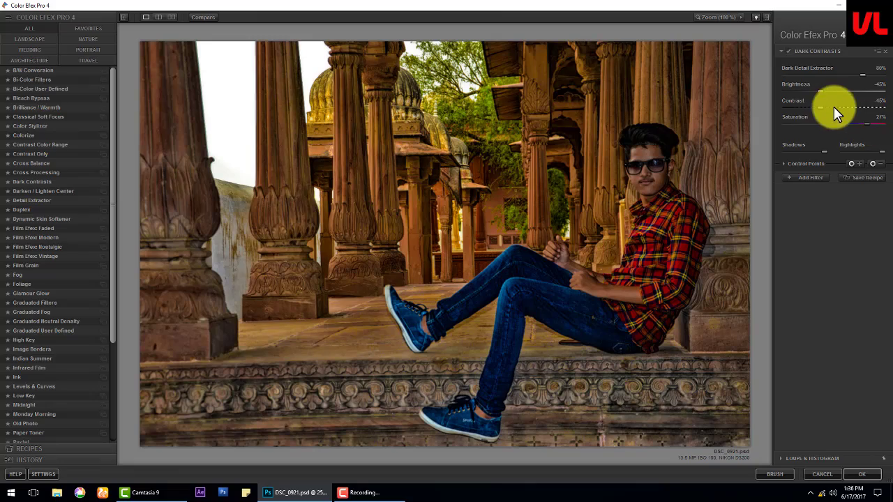
drag(821, 91, 840, 91)
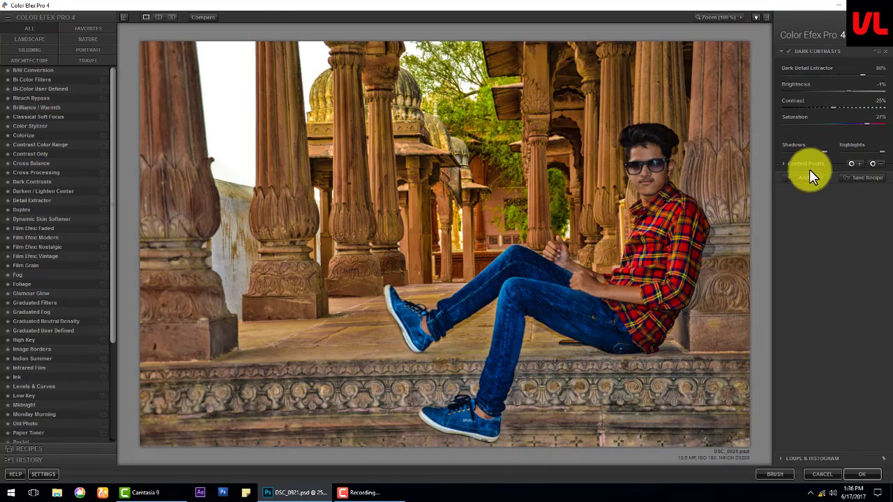
click(809, 176)
click(42, 201)
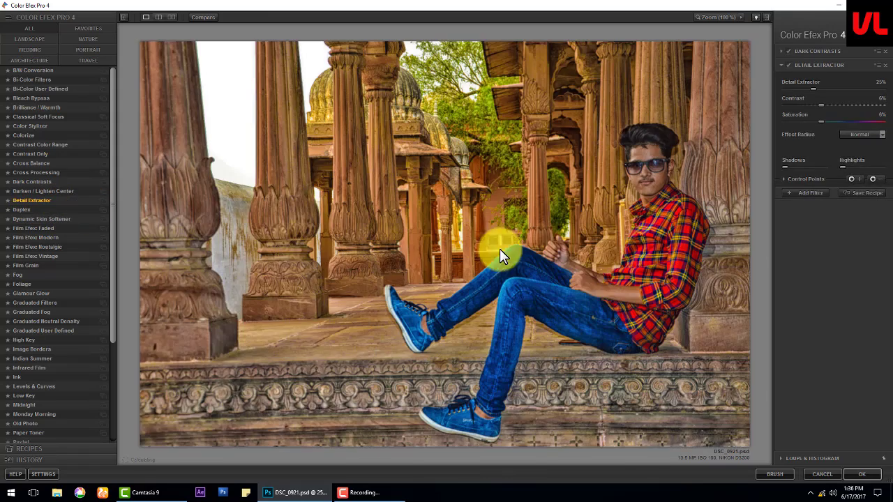
click(842, 105)
drag(832, 88, 841, 88)
click(853, 476)
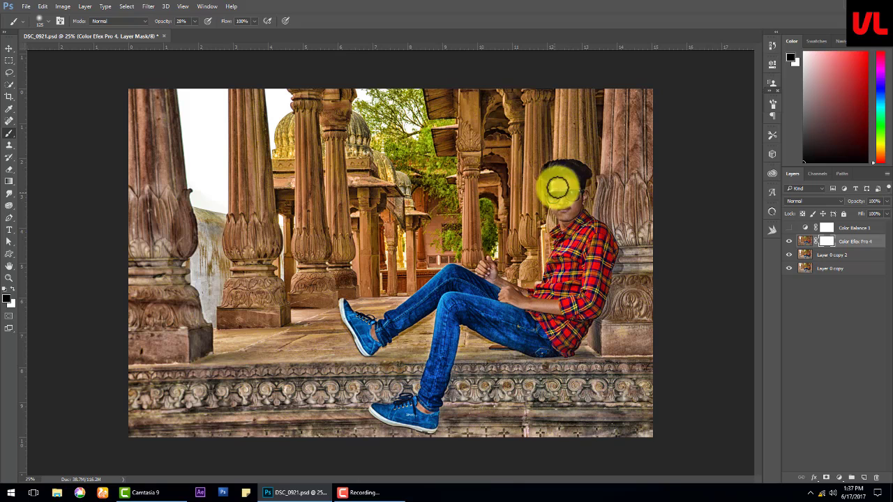
Paint the HDR effect off the man's face, legs and shoes, then toggle to compare.
mouse_move(557, 187)
mouse_down()
mouse_move(562, 221)
mouse_move(564, 160)
mouse_move(552, 303)
mouse_move(495, 279)
mouse_move(515, 293)
mouse_up()
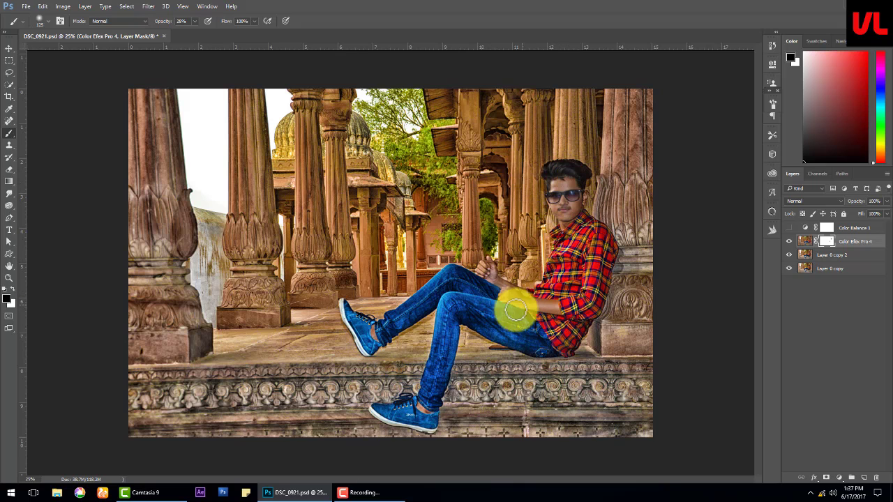
drag(425, 404, 428, 412)
drag(381, 342, 367, 328)
click(788, 241)
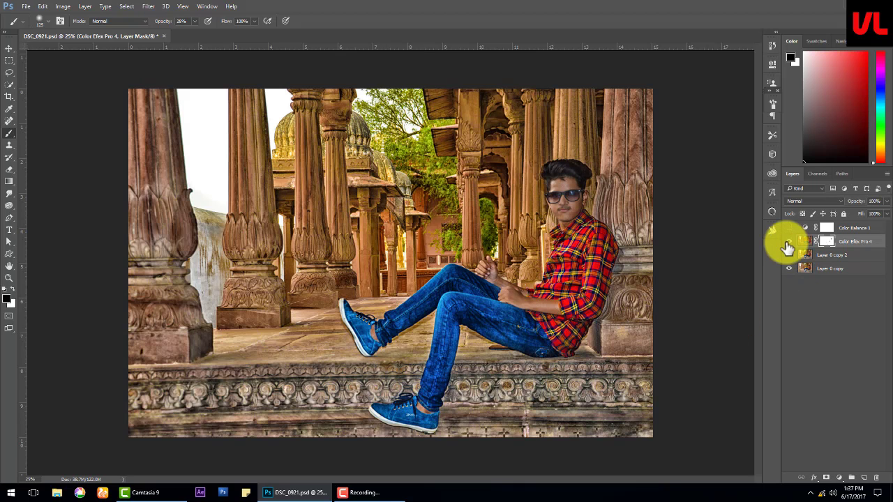
Merge the Color Efex Pro 4 layer with Layer 0 copy and duplicate the merged layer.
click(834, 268)
shift+click(847, 248)
key(ctrl+e)
drag(847, 245, 863, 478)
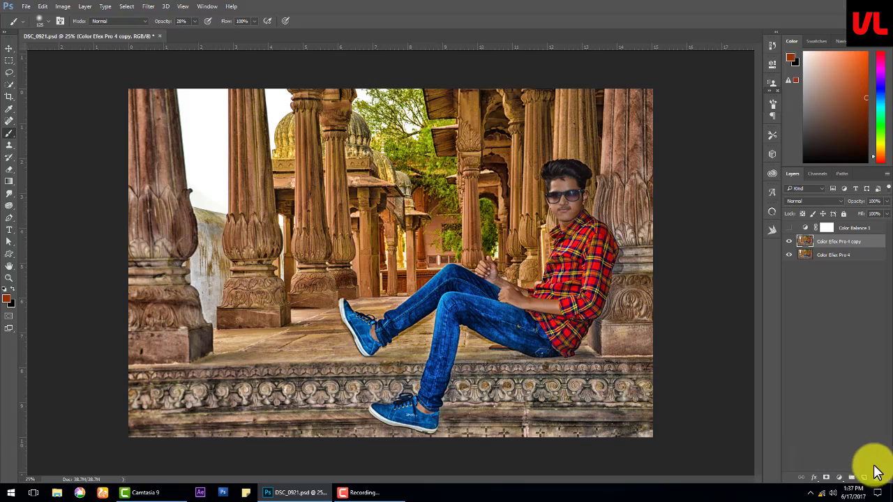
click(151, 9)
In Viveza 2, add a face control point that brightens it and lowers structure.
click(307, 268)
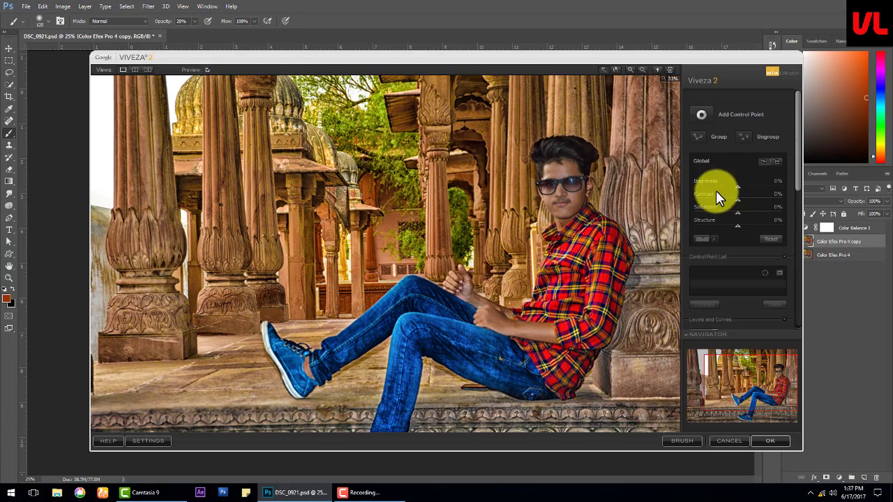
click(565, 205)
drag(736, 226, 723, 225)
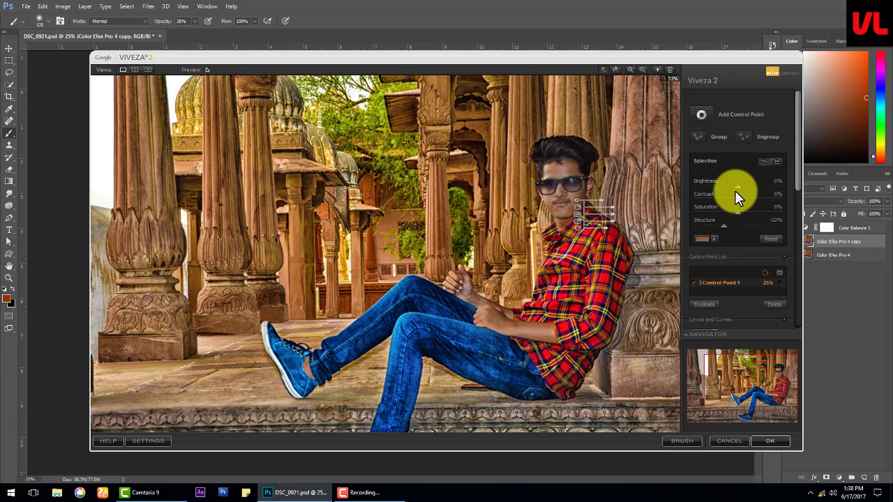
mouse_move(738, 188)
mouse_down()
mouse_move(751, 187)
mouse_move(745, 200)
mouse_up()
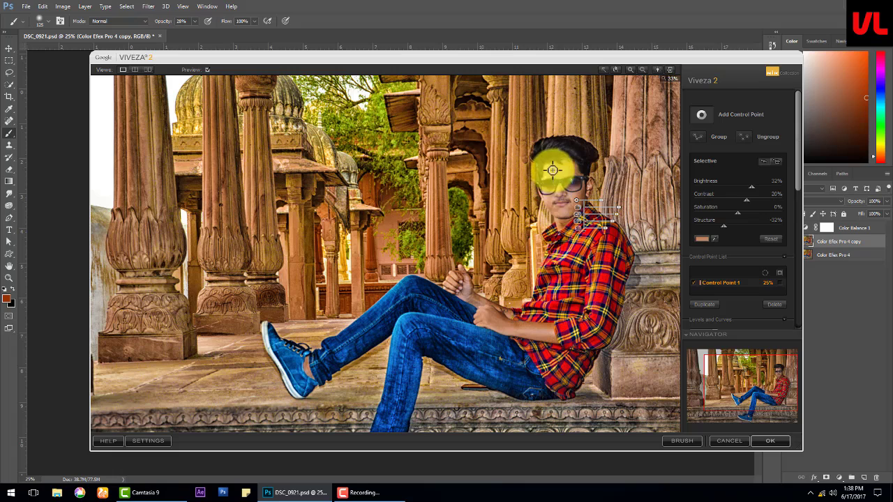
Add a second control point brightening the shirt to 25% and apply the Viveza adjustments.
click(531, 330)
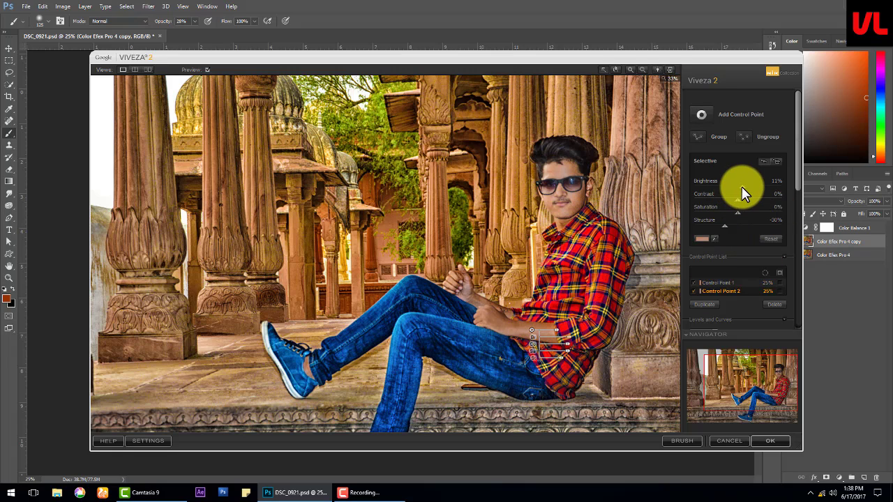
drag(741, 187, 747, 187)
click(768, 440)
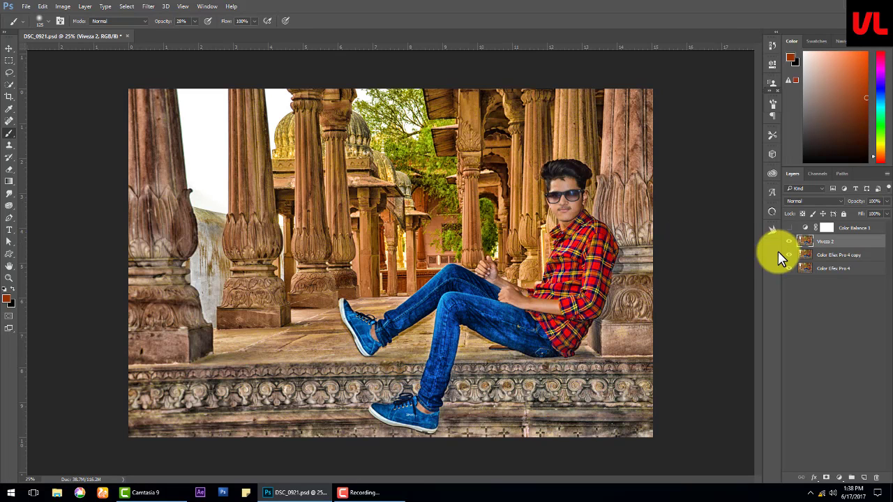
Give the Viveza 2 layer an inverted black mask hiding its effect.
click(827, 479)
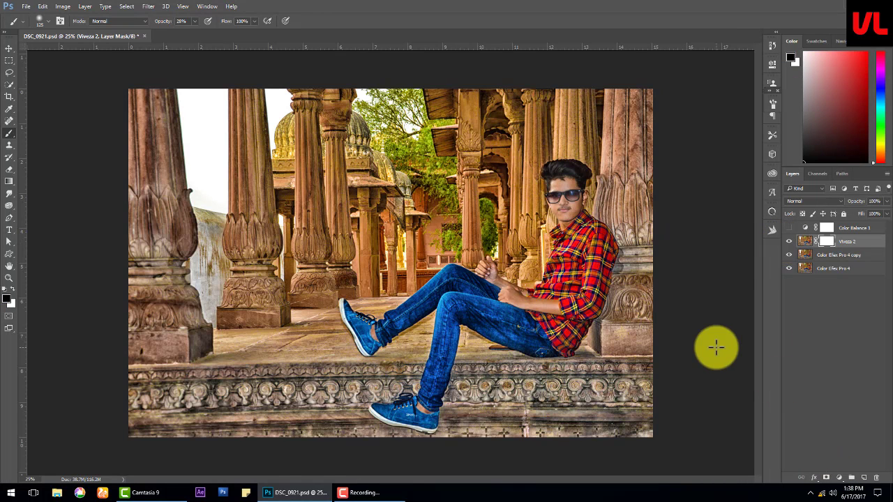
key(ctrl+i)
click(12, 289)
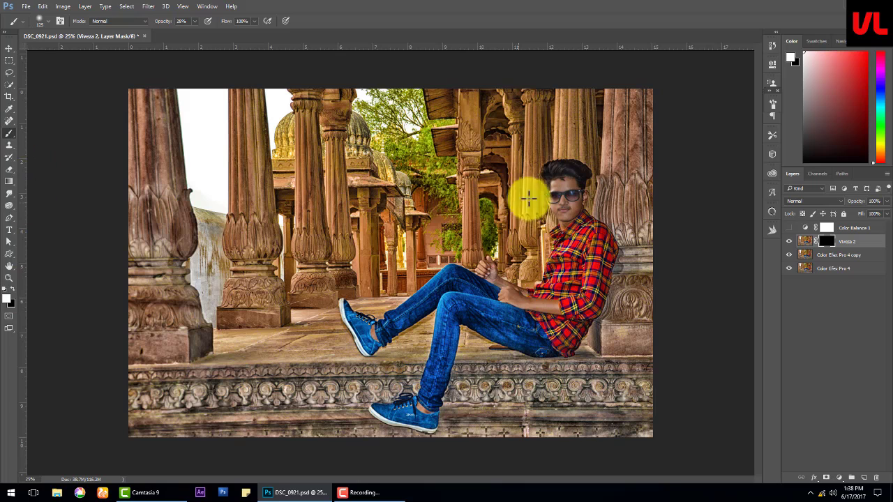
Paint white with a soft, smaller brush to restore the Viveza effect on the face.
right_click(472, 147)
key(Return)
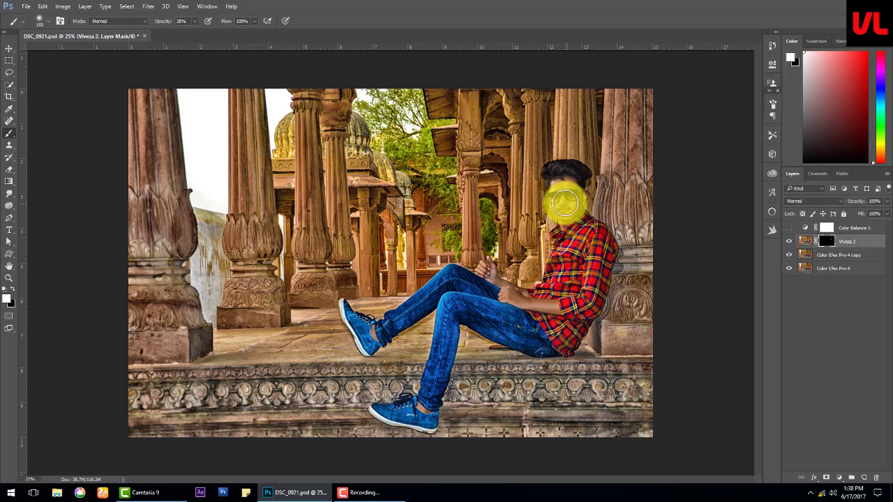
key(bracketleft)
mouse_move(570, 195)
mouse_down()
mouse_move(571, 213)
mouse_move(534, 289)
mouse_move(548, 305)
mouse_move(509, 293)
mouse_move(576, 203)
mouse_move(560, 179)
mouse_up()
click(857, 477)
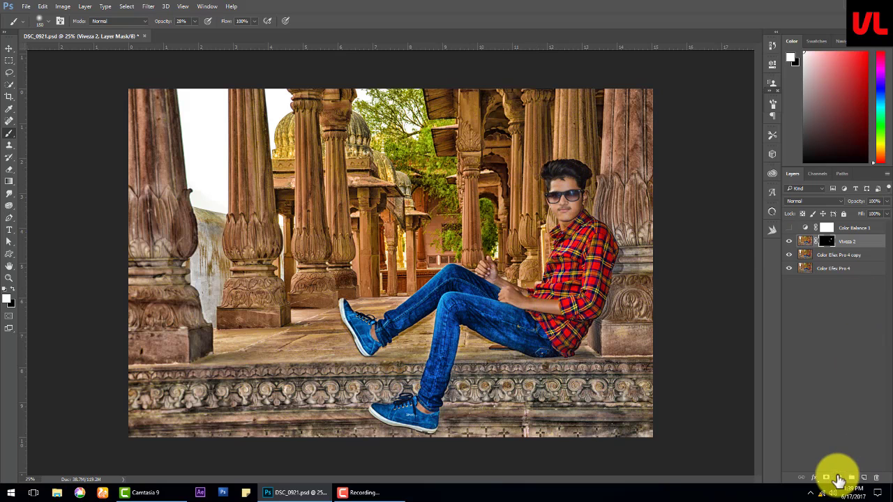
Add a Selective Color adjustment setting Blacks to -50 and Neutrals' black to about -9.
click(839, 480)
click(719, 102)
click(697, 156)
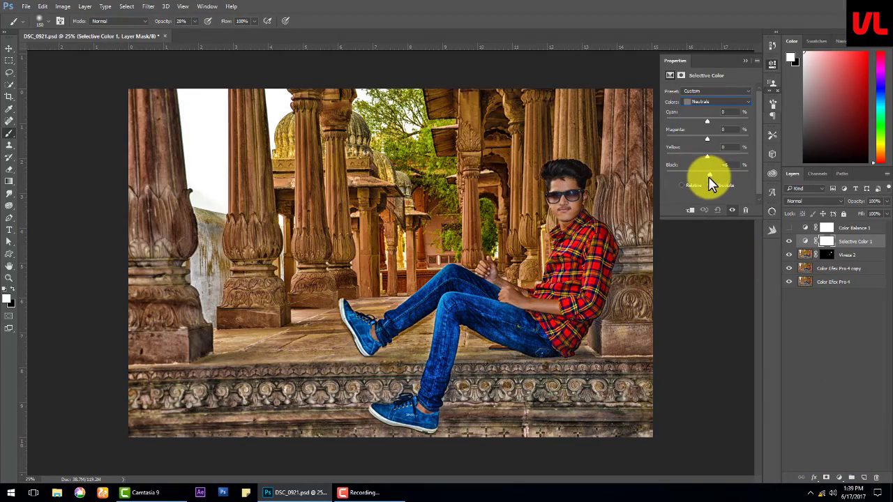
click(707, 99)
click(707, 172)
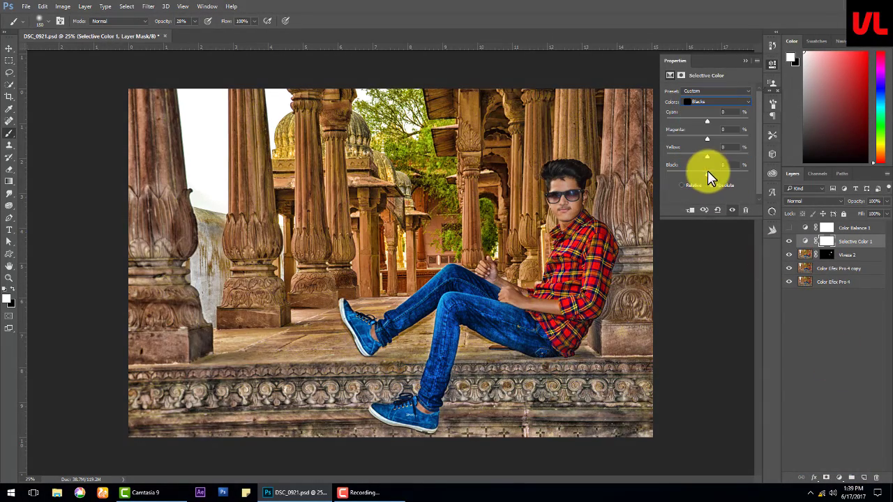
mouse_move(707, 173)
mouse_down()
mouse_move(686, 174)
mouse_move(716, 186)
mouse_up()
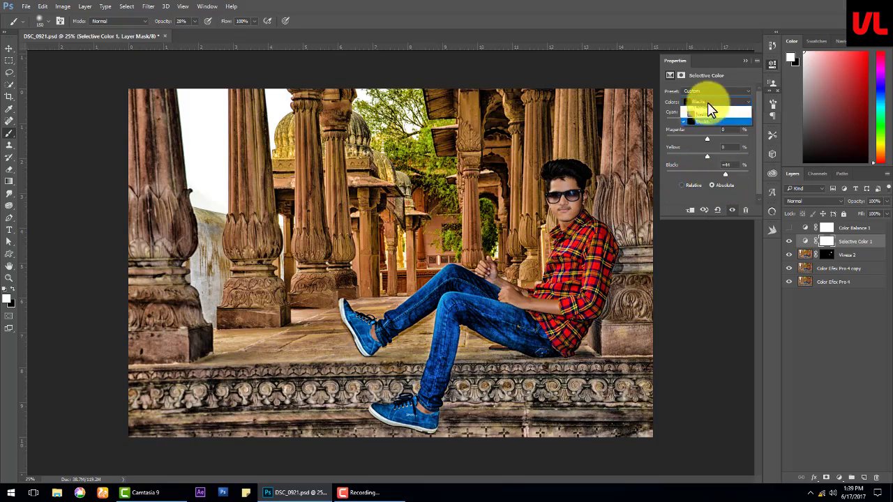
click(707, 111)
drag(711, 173, 703, 177)
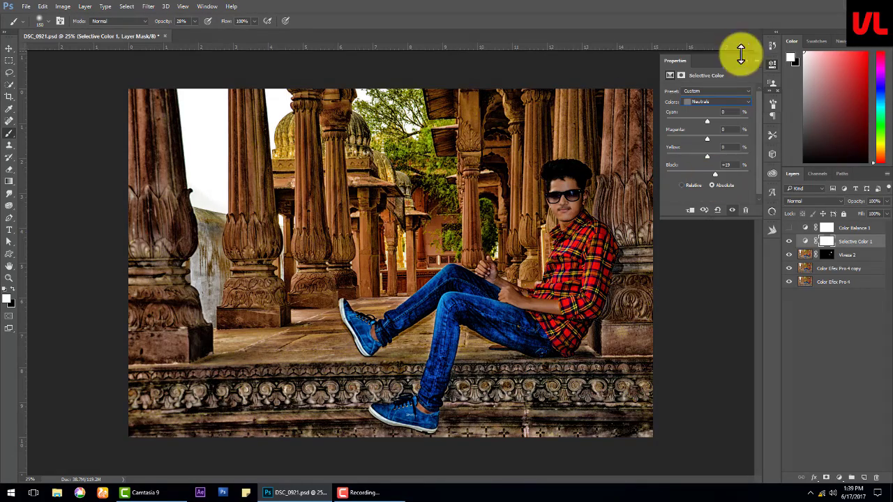
Delete the Selective Color layer and add a Levels adjustment instead.
click(742, 59)
mouse_move(858, 243)
mouse_down()
mouse_move(883, 416)
mouse_move(876, 478)
mouse_up()
click(838, 478)
click(823, 321)
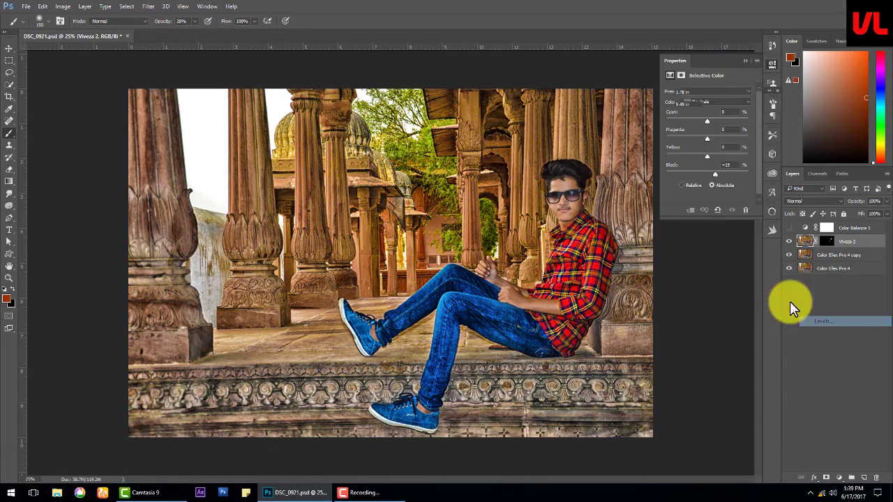
Try Levels output 41/252 and input black 25, white 227, then delete the Levels layer.
drag(749, 181, 747, 182)
drag(678, 180, 687, 181)
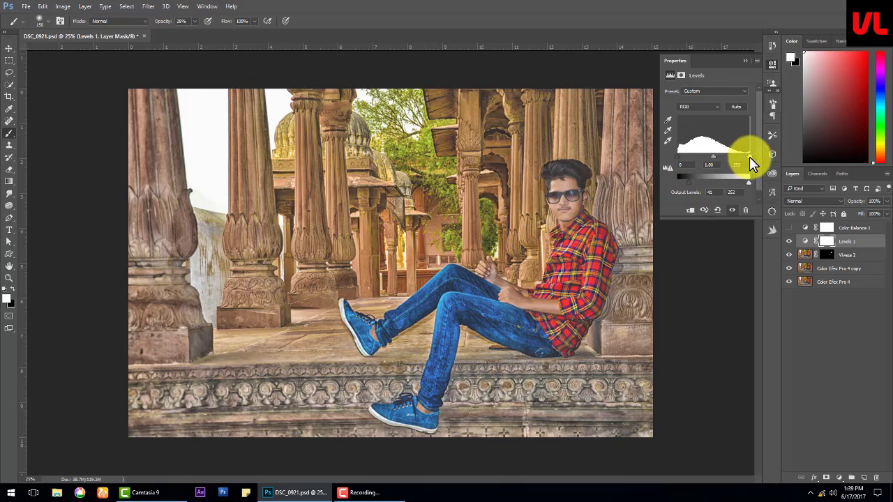
drag(750, 157, 741, 156)
drag(679, 156, 706, 156)
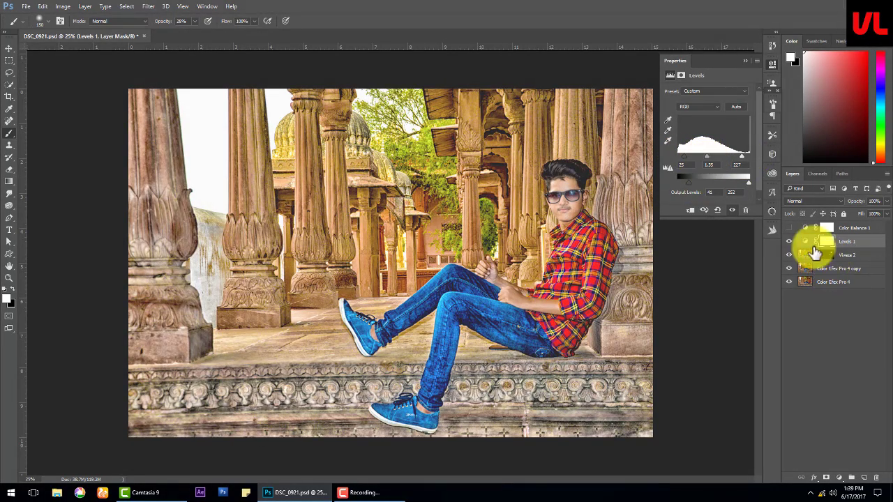
drag(814, 253, 862, 472)
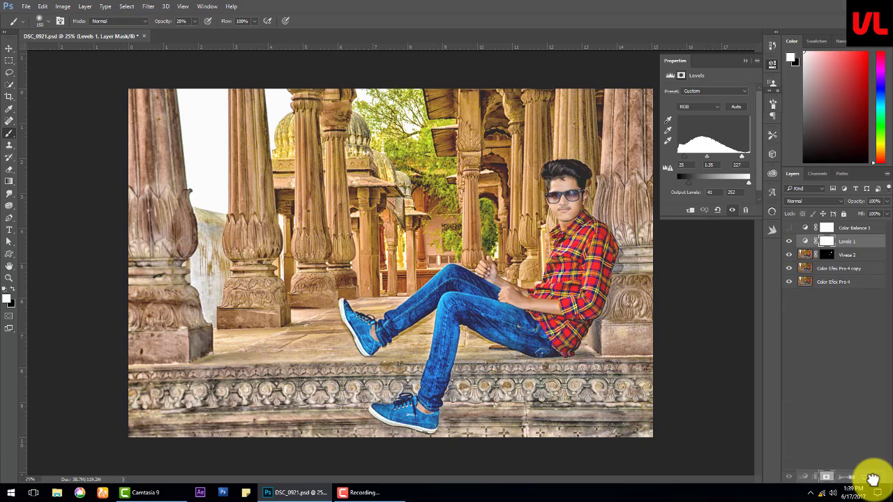
drag(803, 241, 876, 478)
Create a new layer filled with a light cyan foreground colour.
click(864, 478)
click(7, 298)
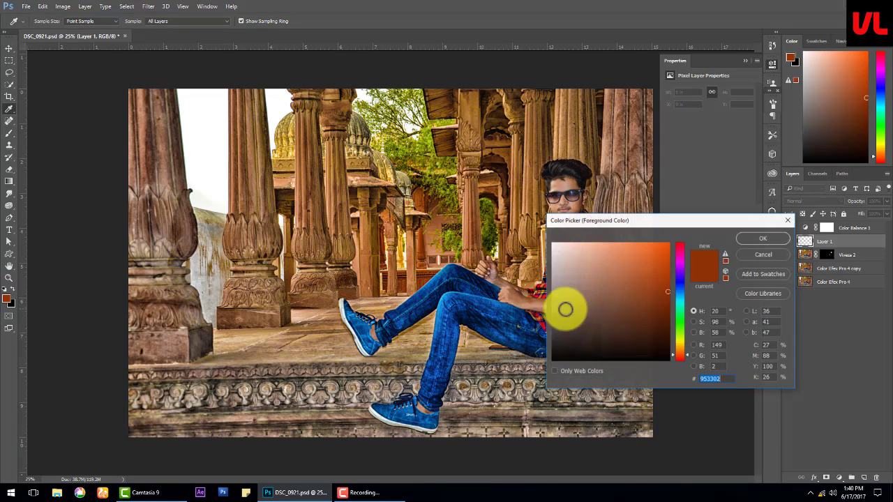
click(679, 299)
click(573, 242)
click(742, 238)
key(alt+BackSpace)
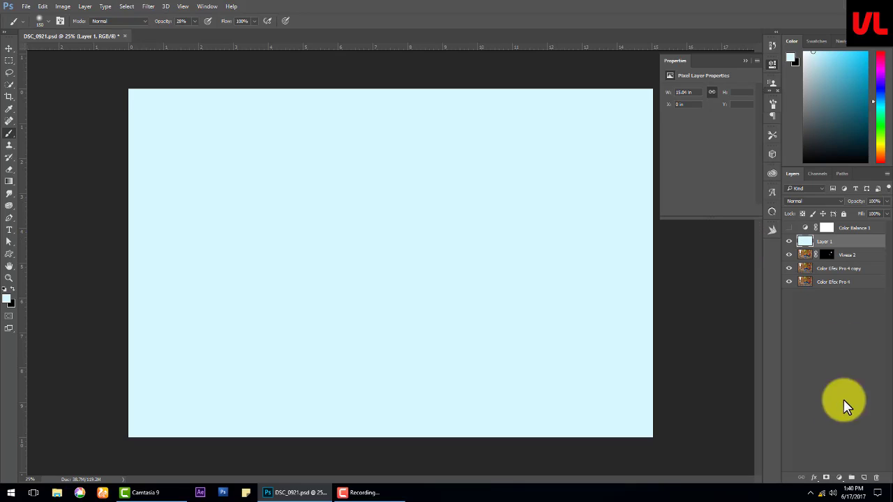
Add an inverted mask, brush cyan haze beside and between the pillars, then add Layer 2.
click(827, 481)
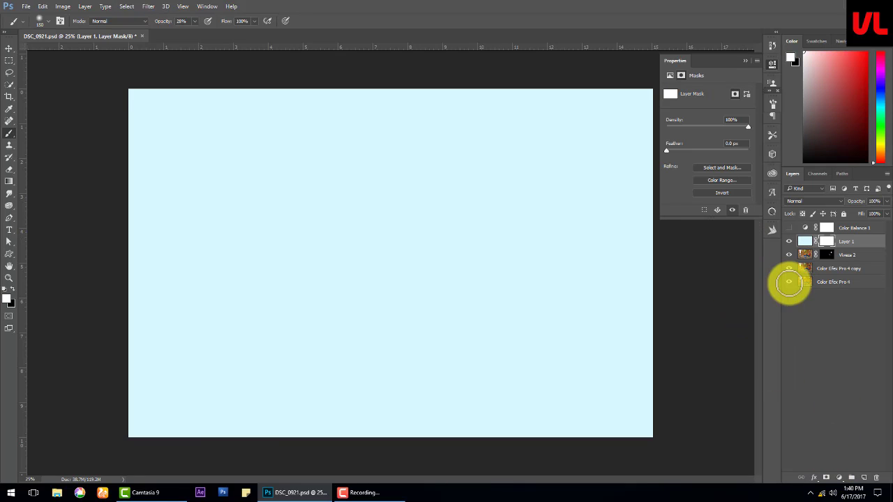
key(ctrl+i)
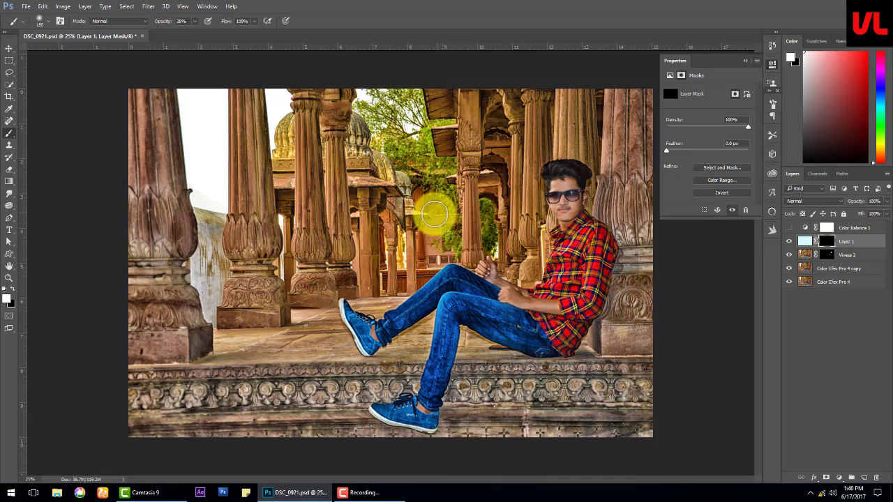
key(bracketright)
key(bracketright)
key(bracketright)
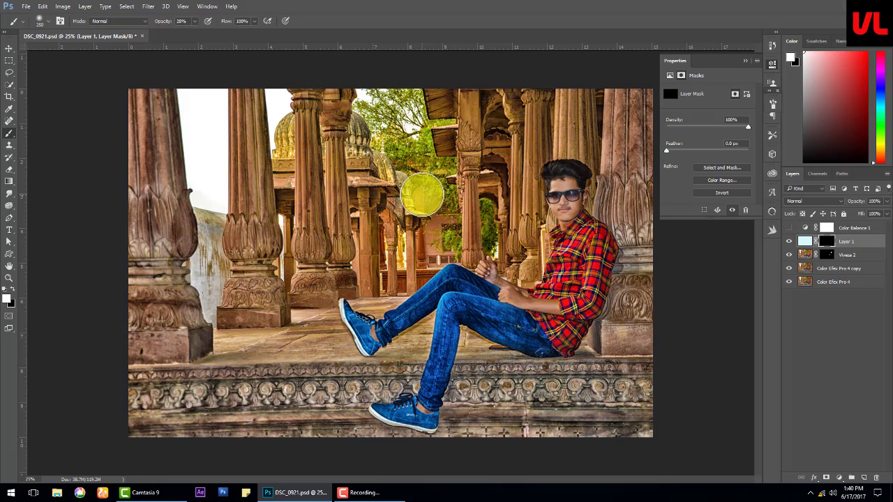
mouse_move(435, 194)
mouse_down()
mouse_move(425, 279)
mouse_move(427, 225)
mouse_move(437, 205)
mouse_move(439, 253)
mouse_move(452, 201)
mouse_move(407, 166)
mouse_move(358, 96)
mouse_move(442, 119)
mouse_move(384, 259)
mouse_move(398, 265)
mouse_move(478, 203)
mouse_move(490, 244)
mouse_move(482, 254)
mouse_move(494, 257)
mouse_move(484, 201)
mouse_move(493, 252)
mouse_move(454, 209)
mouse_move(456, 261)
mouse_move(434, 259)
mouse_move(421, 233)
mouse_move(428, 259)
mouse_move(453, 225)
mouse_move(425, 191)
mouse_move(452, 158)
mouse_move(425, 189)
mouse_move(400, 175)
mouse_move(354, 108)
mouse_move(419, 135)
mouse_move(424, 166)
mouse_up()
key(bracketleft)
key(bracketleft)
key(bracketleft)
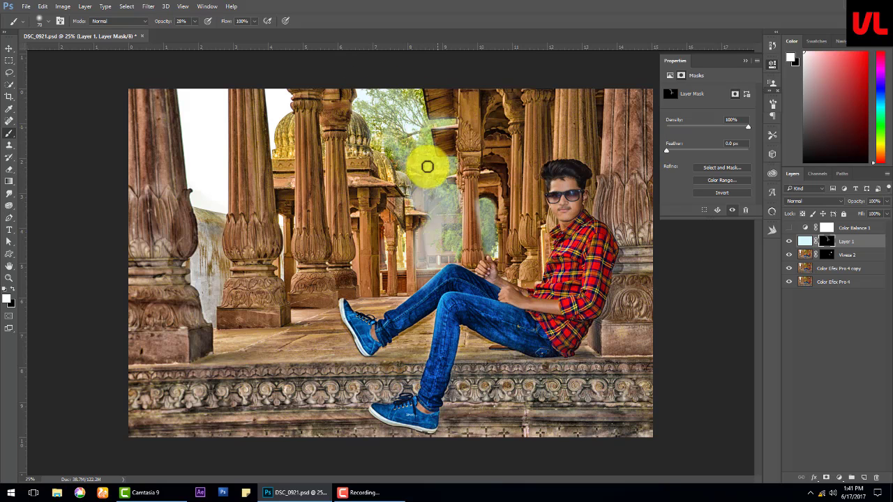
key(bracketright)
key(bracketright)
key(bracketright)
mouse_move(362, 91)
mouse_down()
mouse_move(419, 129)
mouse_move(440, 259)
mouse_move(486, 231)
mouse_up()
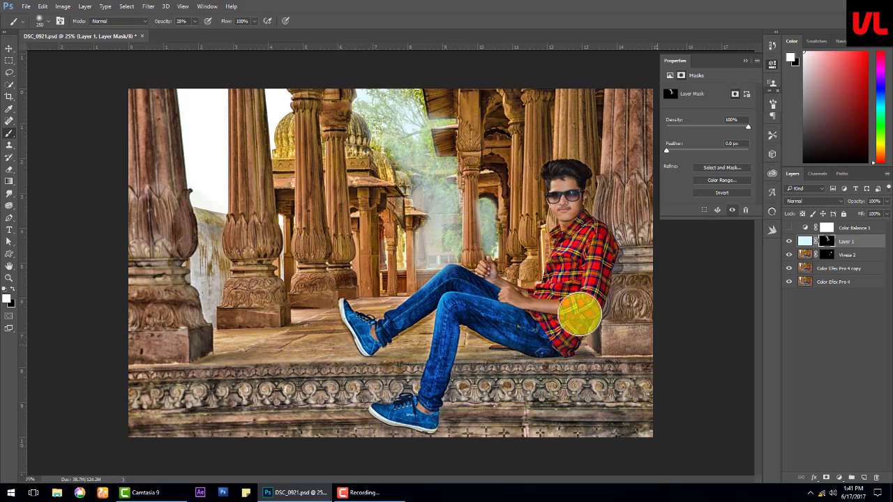
click(864, 477)
Fill Layer 2 with light cyan, hide it with an inverted mask, and set brush opacity to 18%.
key(alt+BackSpace)
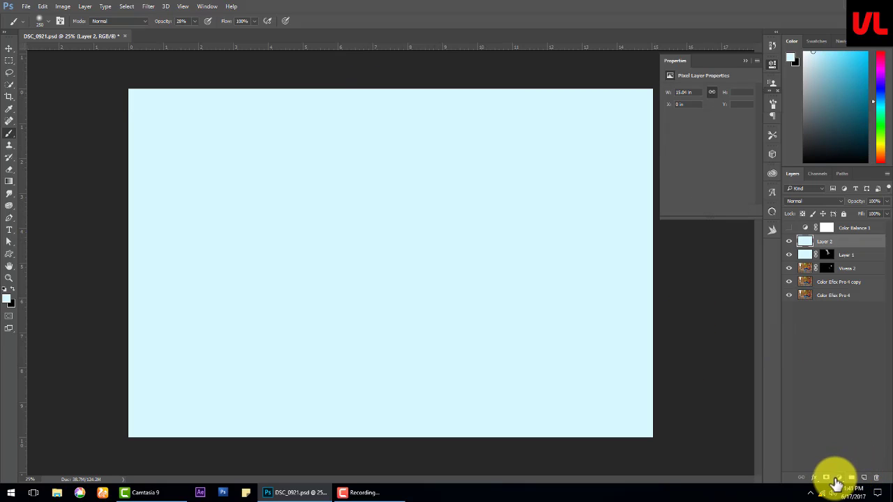
click(826, 478)
key(ctrl+i)
click(161, 23)
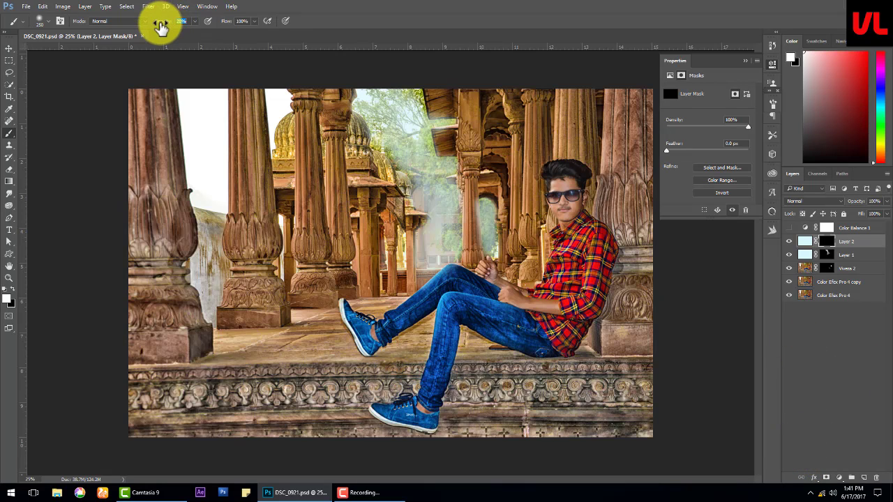
text(18)
key(Return)
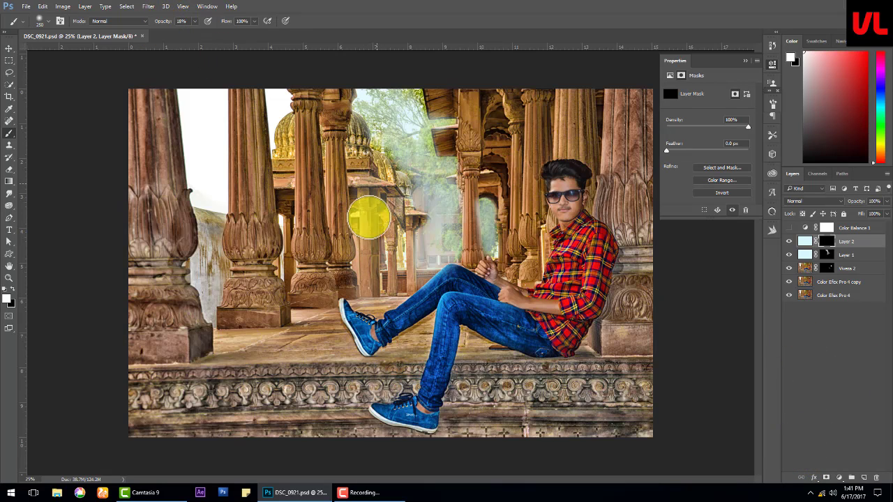
Paint cyan haze down the left pillars and near the right arch with a 200–150 px brush.
key(bracketleft)
drag(351, 111, 384, 163)
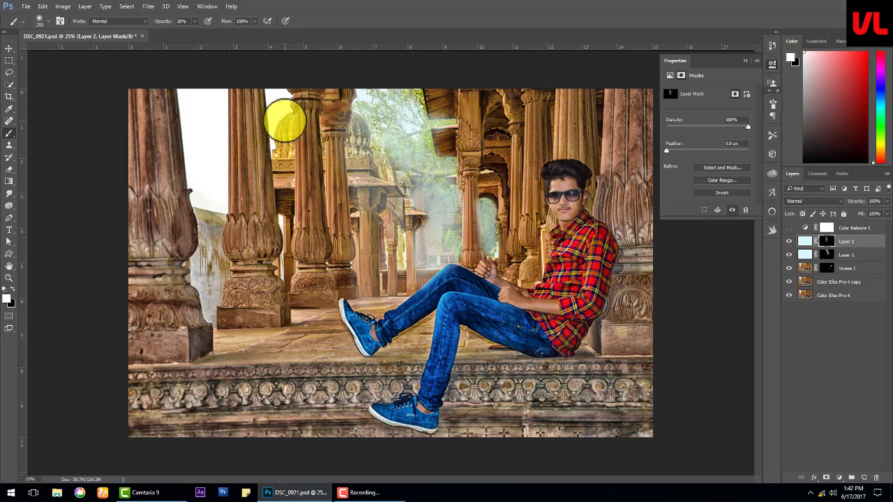
drag(285, 204, 274, 127)
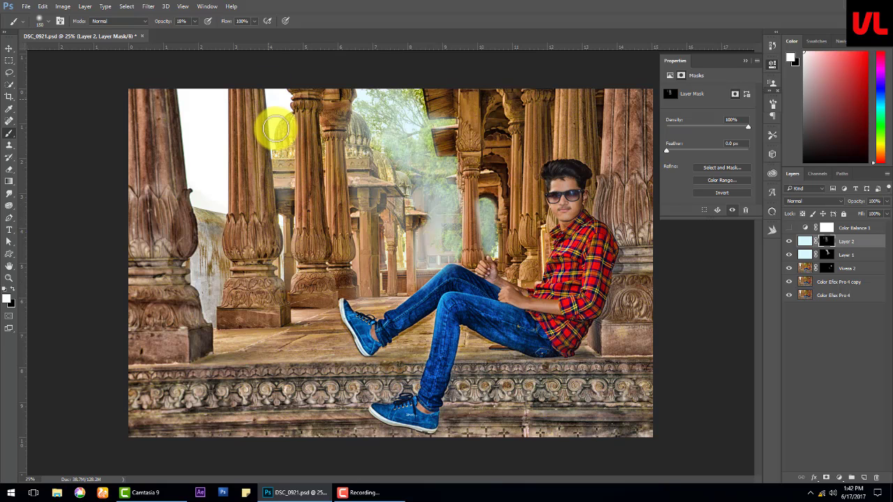
key(bracketleft)
drag(211, 129, 209, 279)
mouse_move(478, 219)
mouse_down()
mouse_move(465, 153)
mouse_move(491, 130)
mouse_move(468, 136)
mouse_move(442, 165)
mouse_move(379, 279)
mouse_move(443, 111)
mouse_move(490, 99)
mouse_move(441, 141)
mouse_move(395, 223)
mouse_up()
At 11% opacity with a 300 px brush, lightly haze the upper pillars, left gap and central pillar.
drag(168, 21, 155, 26)
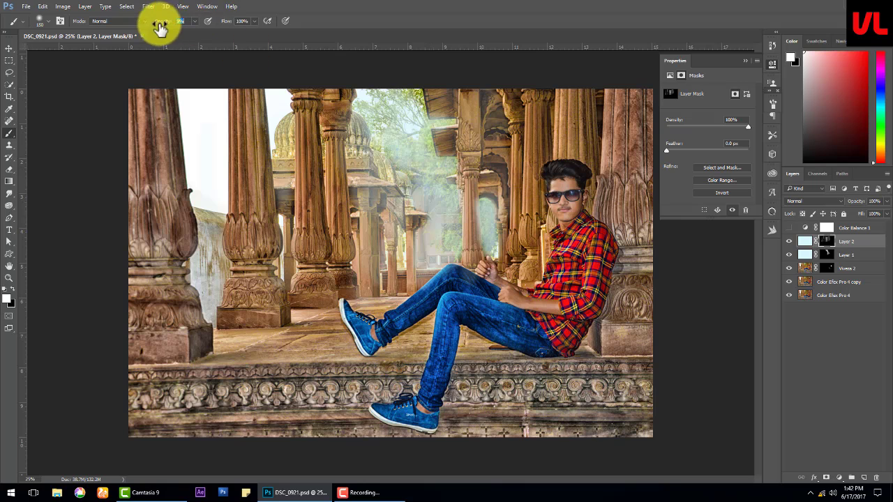
key(bracketright)
key(bracketright)
key(bracketright)
mouse_move(466, 223)
mouse_down()
mouse_move(524, 120)
mouse_move(525, 92)
mouse_move(478, 91)
mouse_move(460, 221)
mouse_move(519, 239)
mouse_move(442, 205)
mouse_move(426, 269)
mouse_move(387, 297)
mouse_move(419, 209)
mouse_move(424, 137)
mouse_move(429, 215)
mouse_move(342, 160)
mouse_move(335, 104)
mouse_move(397, 289)
mouse_move(418, 243)
mouse_move(500, 248)
mouse_move(504, 193)
mouse_move(522, 219)
mouse_move(526, 90)
mouse_move(565, 123)
mouse_move(508, 219)
mouse_move(474, 197)
mouse_move(479, 153)
mouse_move(460, 184)
mouse_move(367, 231)
mouse_move(274, 113)
mouse_move(297, 265)
mouse_move(279, 203)
mouse_up()
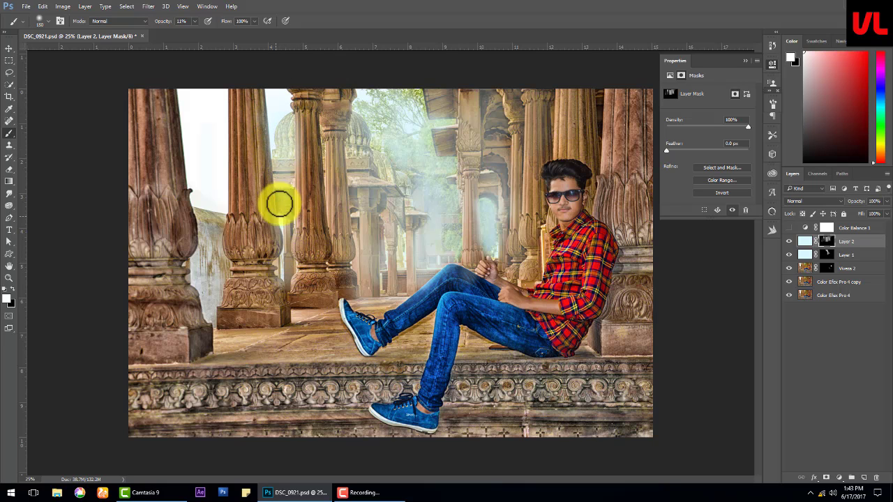
mouse_move(285, 163)
mouse_down()
mouse_move(214, 313)
mouse_move(211, 223)
mouse_move(201, 276)
mouse_up()
mouse_move(297, 214)
mouse_down()
mouse_move(286, 273)
mouse_move(397, 264)
mouse_move(378, 311)
mouse_move(354, 291)
mouse_up()
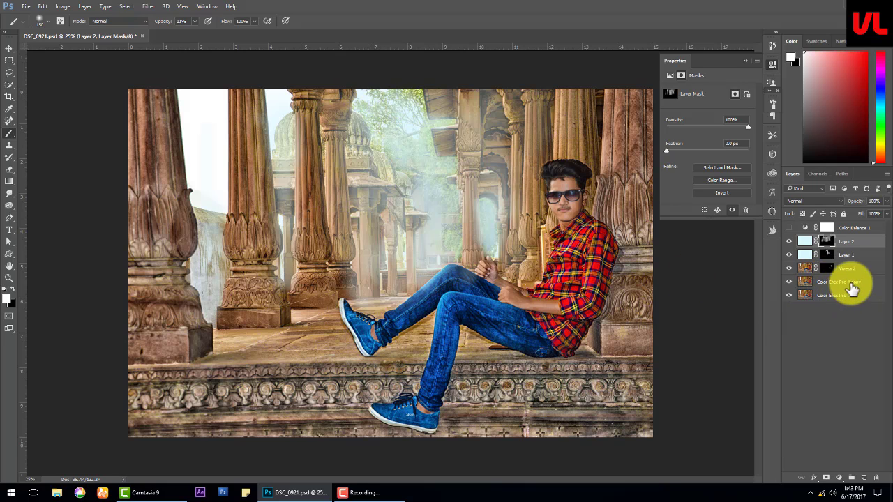
Merge the Color Efex layers into Viveza 2 and duplicate the Viveza 2 layer.
click(851, 274)
shift+click(843, 300)
key(ctrl+e)
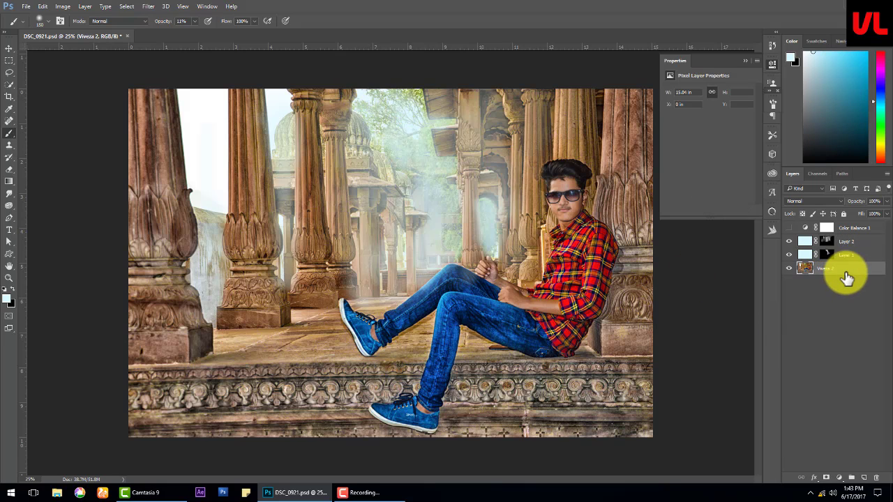
drag(846, 276, 863, 478)
Select the white sky between the left pillars, refine its edges, and delete it to transparency.
click(9, 84)
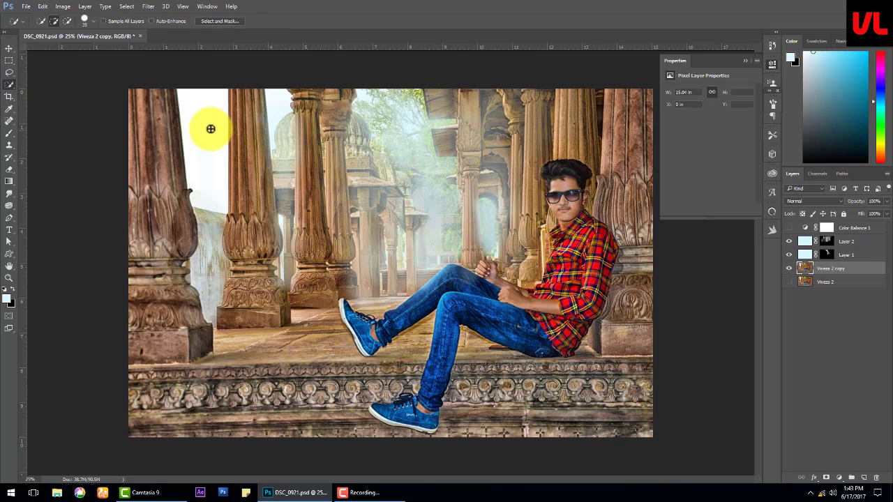
drag(231, 139, 371, 100)
click(789, 241)
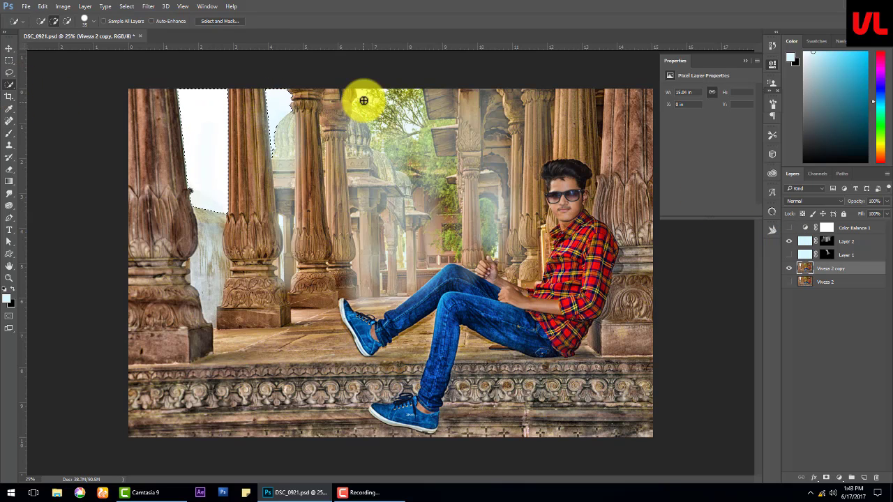
click(789, 241)
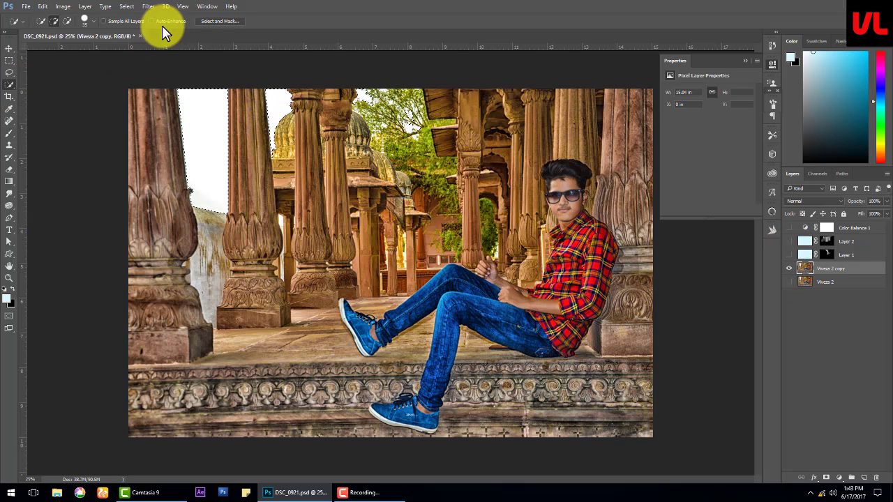
click(210, 21)
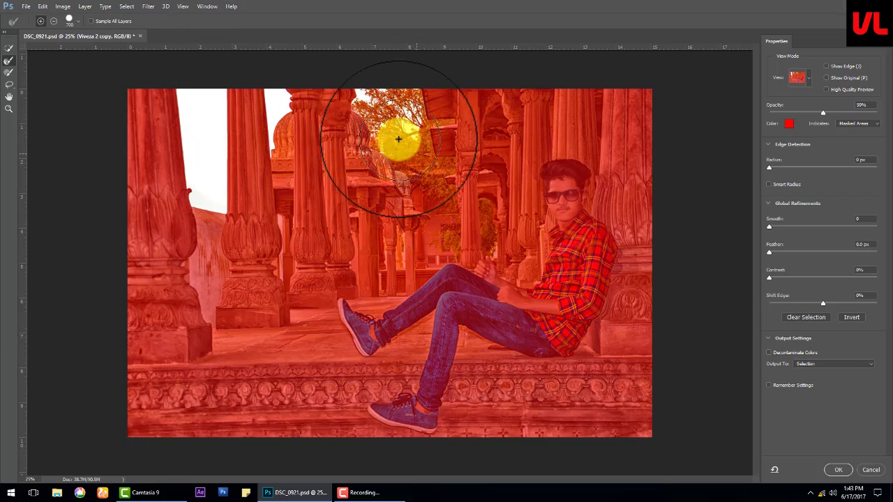
click(839, 469)
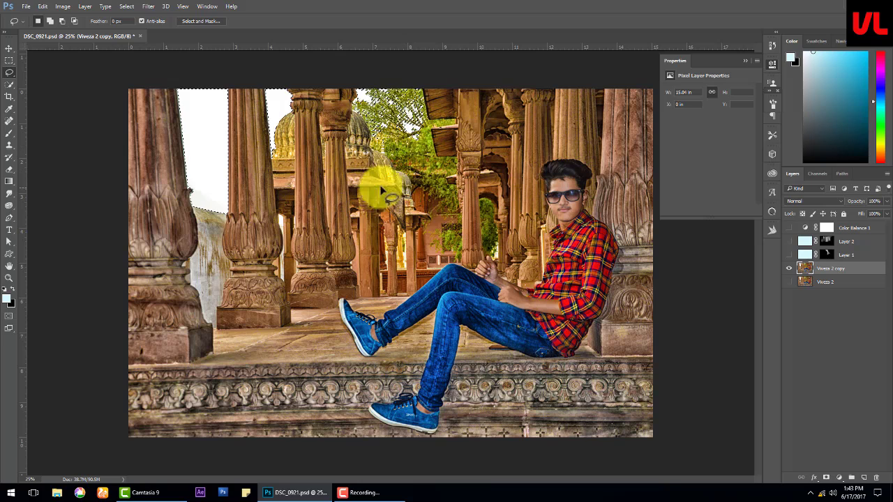
key(Delete)
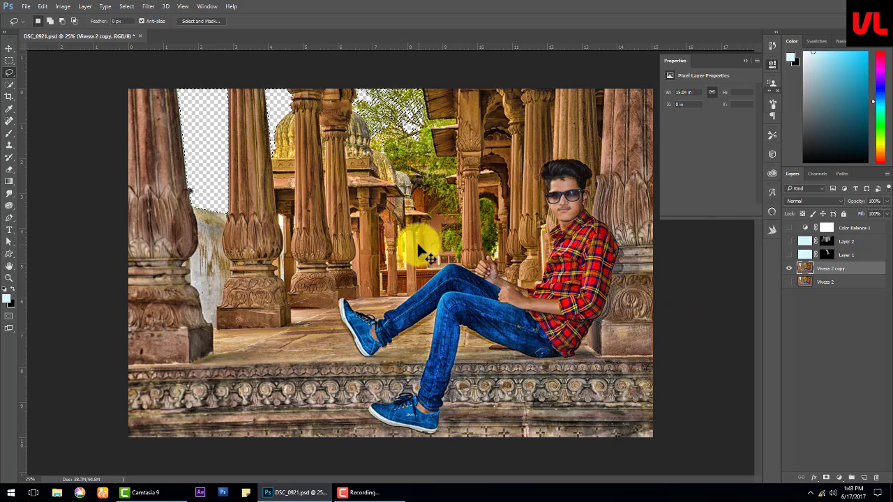
click(25, 6)
Place sunset-sky-clouds-landscape-photo-1.jpg from the reff_images/skys folder as a linked image.
click(89, 188)
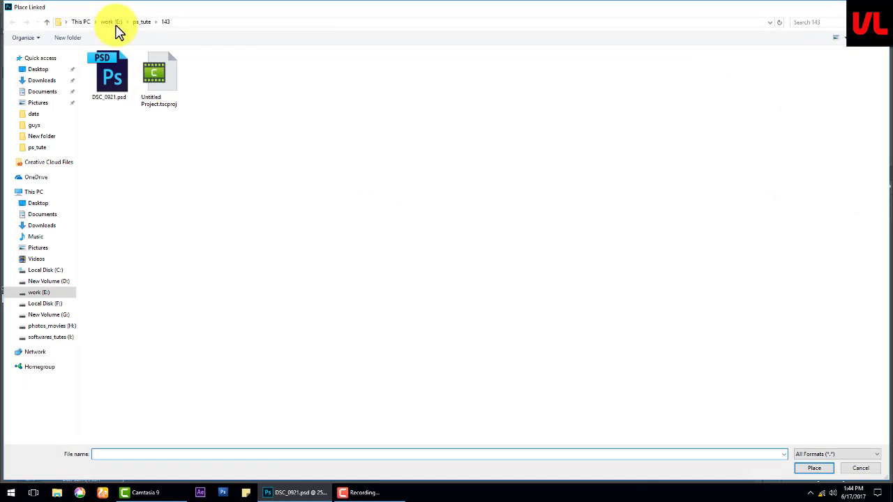
click(112, 22)
double_click(209, 75)
double_click(237, 297)
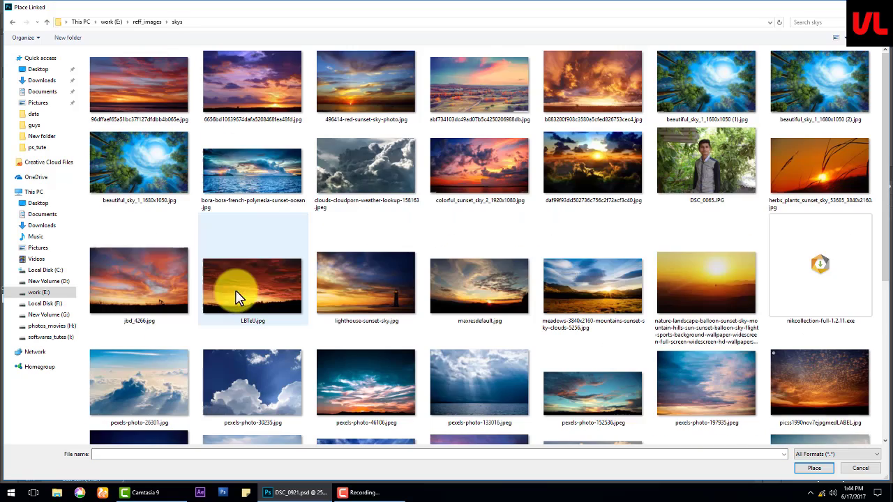
scroll(311, 265, down, 3)
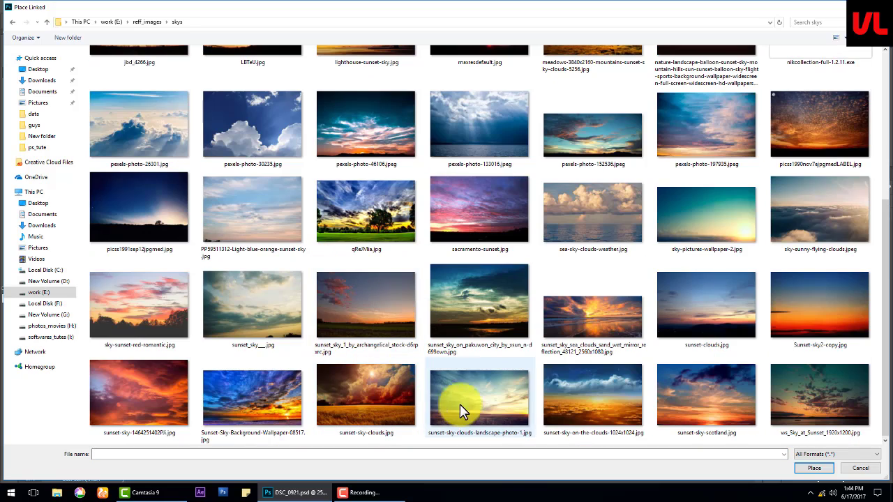
double_click(488, 408)
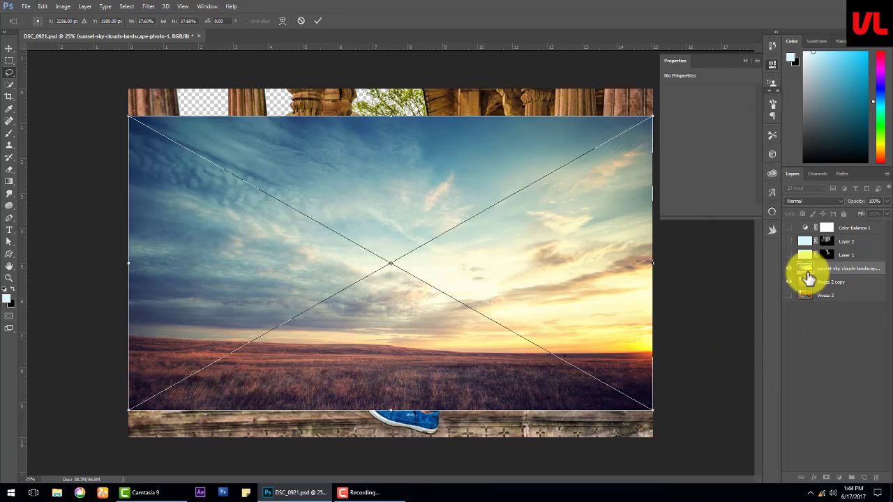
Move the sky layer below Viveza 2 copy and transform it to sit behind the temple.
drag(807, 275, 806, 288)
key(ctrl+t)
mouse_move(135, 116)
mouse_down()
mouse_move(222, 125)
mouse_move(203, 99)
mouse_move(209, 132)
mouse_up()
key(Return)
key(l)
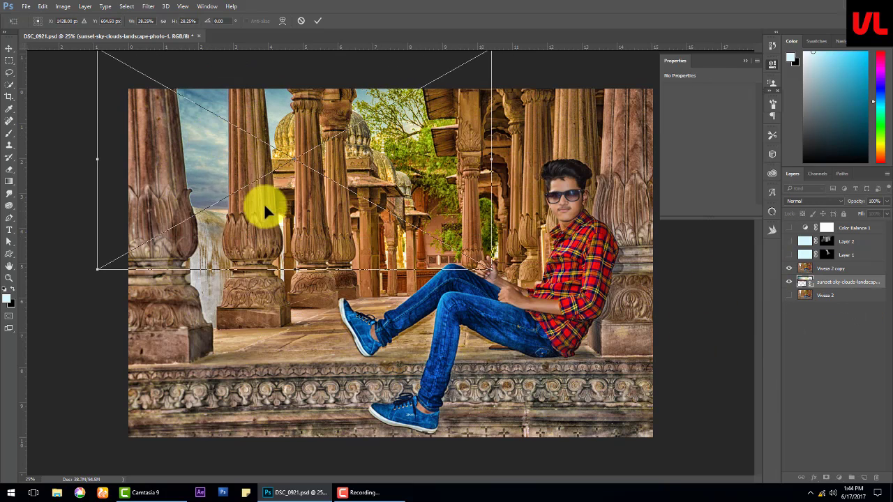
Show the haze layer again and duplicate the Viveza 2 copy layer.
click(788, 241)
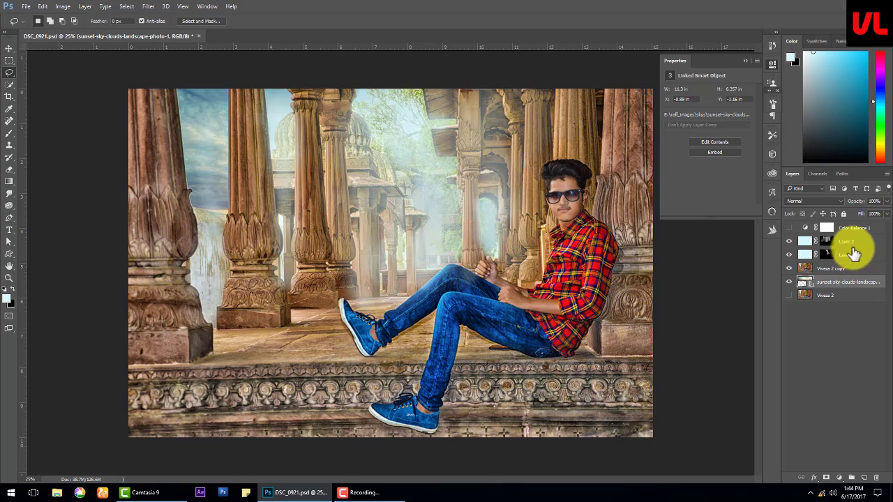
click(853, 269)
drag(851, 272, 861, 476)
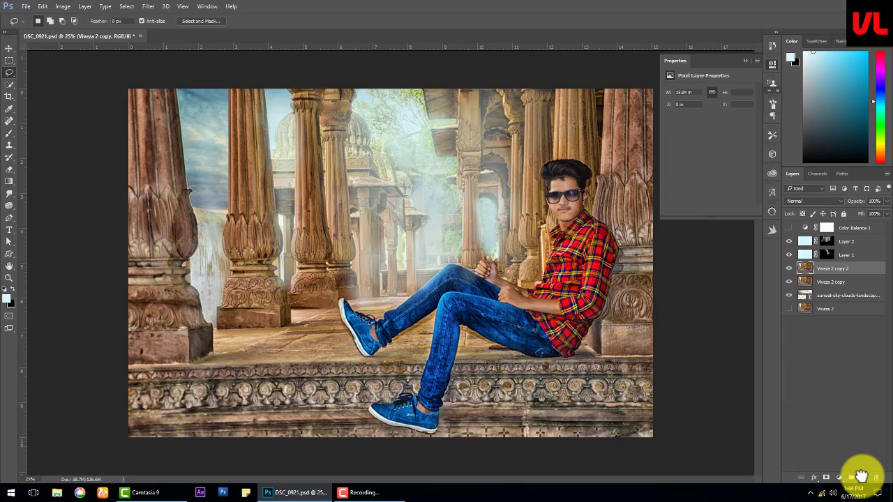
Apply a Gaussian Blur of about 4.9 px to Viveza 2 copy 2.
click(148, 6)
click(301, 142)
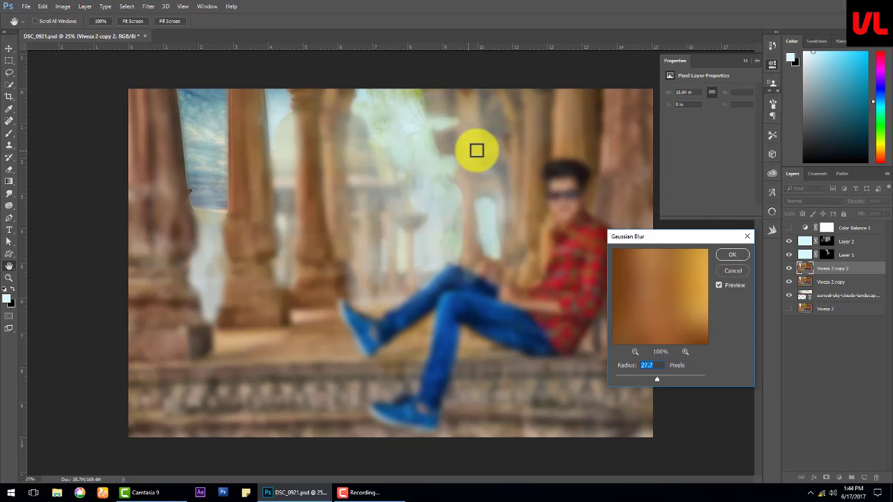
click(638, 375)
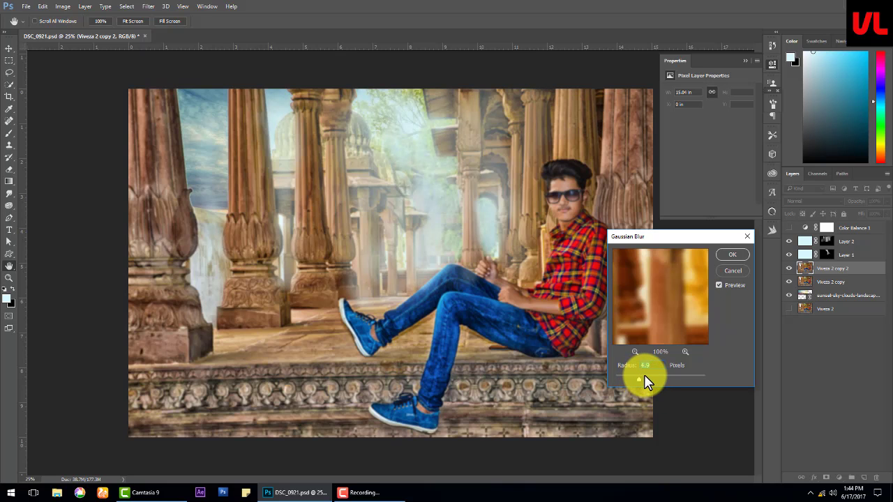
click(732, 255)
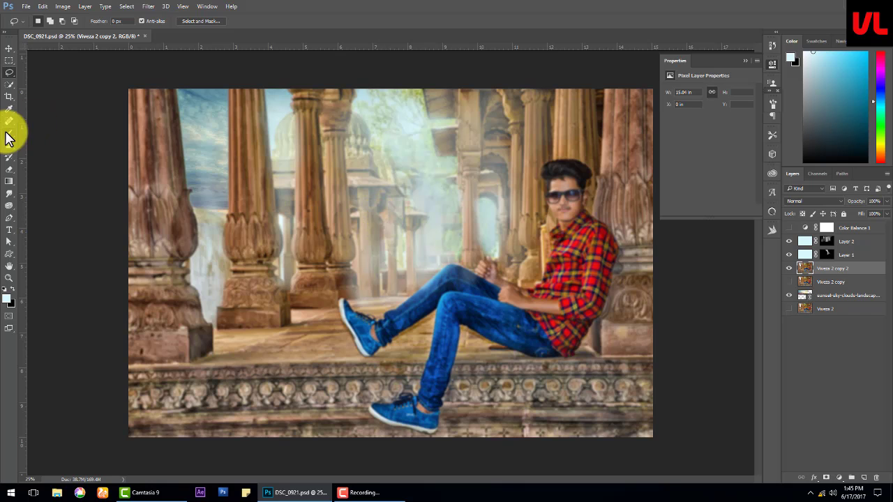
Mask the blur off the image edges and left pillar in black, then show and select Viveza 2 copy.
click(825, 477)
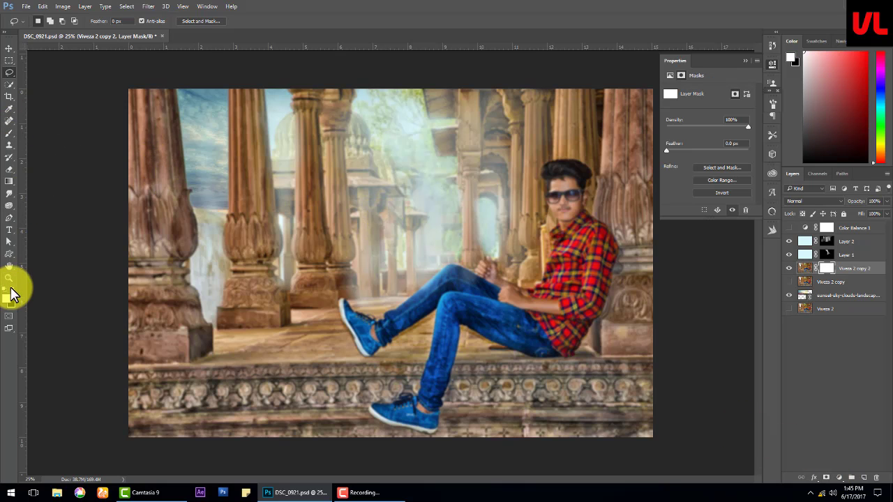
click(14, 138)
click(135, 342)
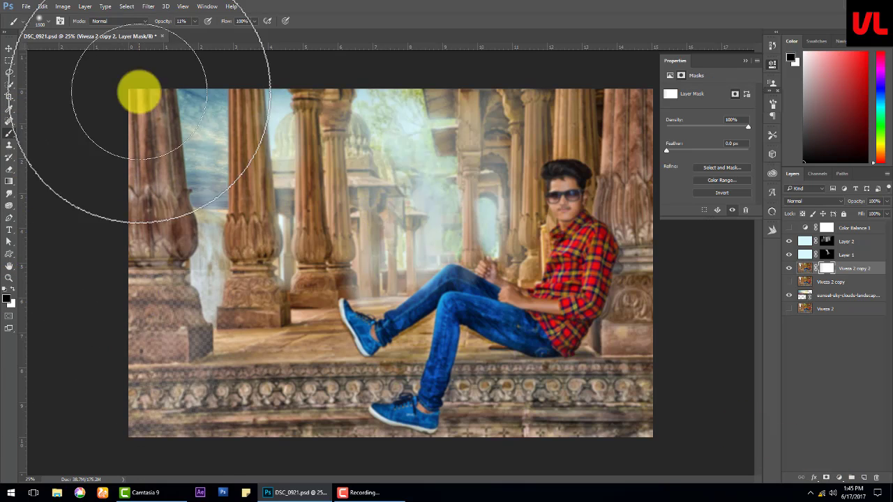
mouse_move(143, 92)
mouse_down()
mouse_move(635, 107)
mouse_move(335, 412)
mouse_up()
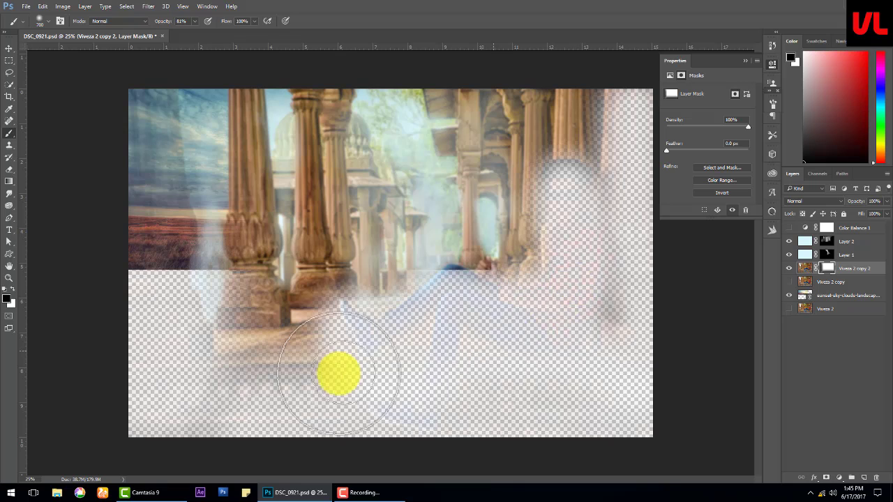
mouse_move(247, 96)
mouse_down()
mouse_move(244, 339)
mouse_move(251, 349)
mouse_up()
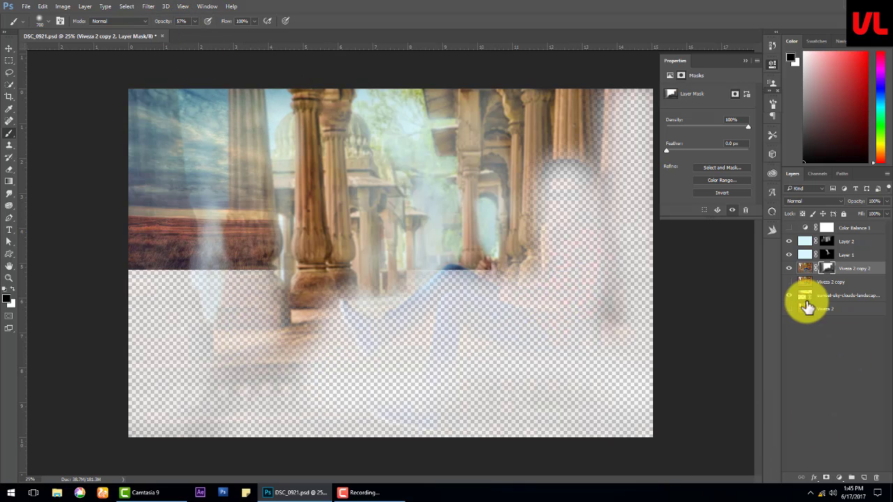
click(789, 282)
click(808, 284)
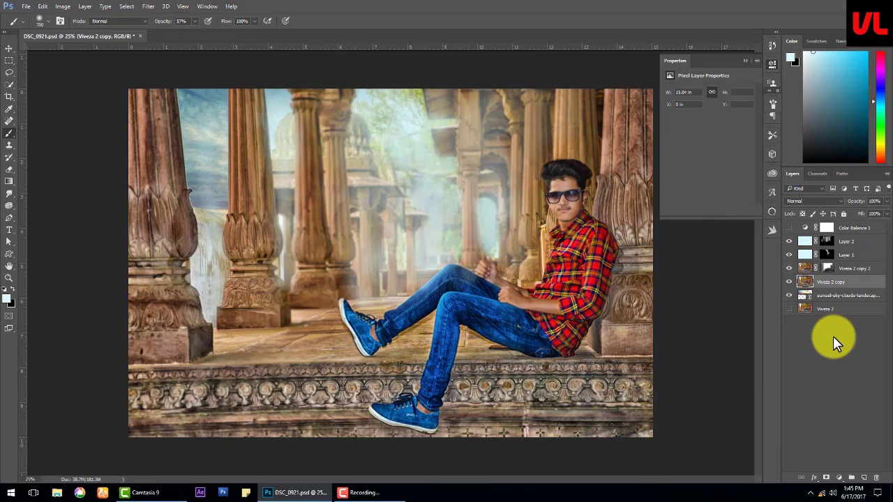
Mask parts of Viveza 2 copy and delete the Color Balance 1 layer.
click(826, 478)
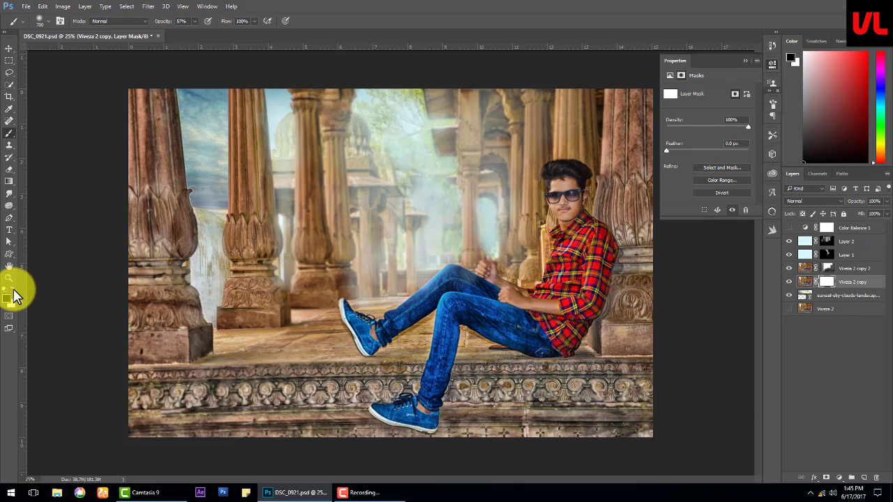
mouse_move(393, 153)
mouse_down()
mouse_move(372, 100)
mouse_move(454, 211)
mouse_move(513, 120)
mouse_move(462, 156)
mouse_move(398, 175)
mouse_move(397, 126)
mouse_move(375, 128)
mouse_move(399, 223)
mouse_move(383, 207)
mouse_up()
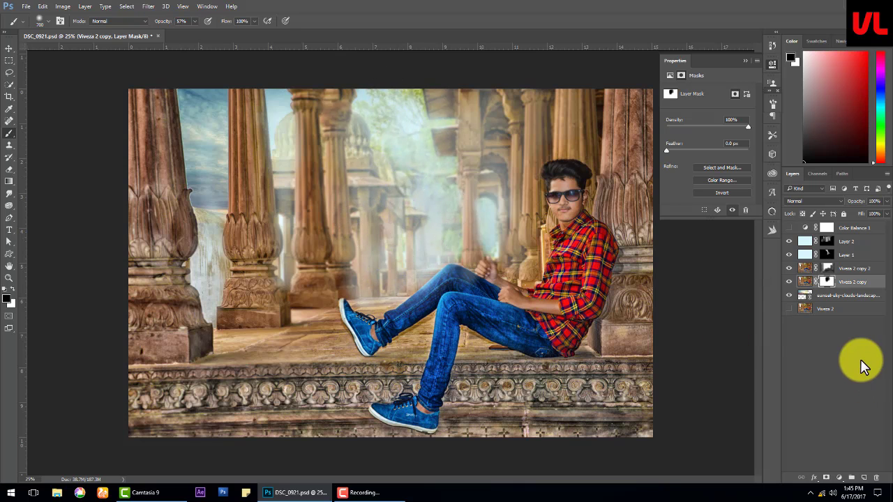
click(789, 227)
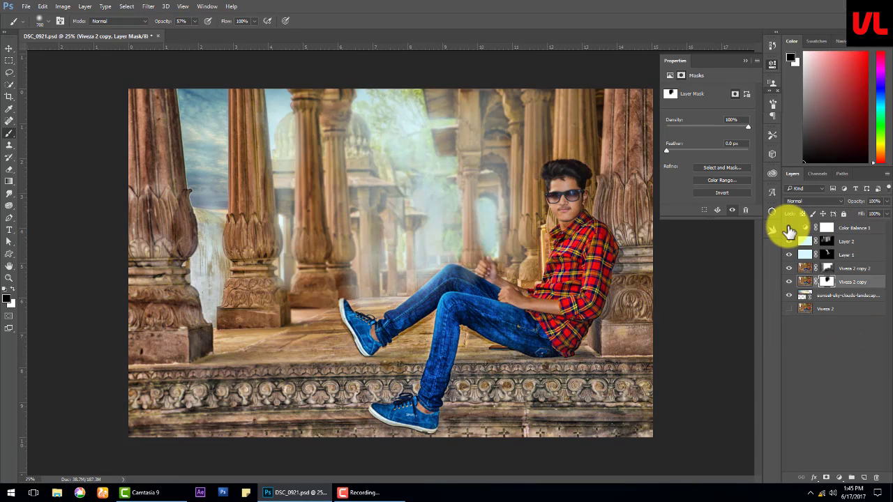
click(862, 241)
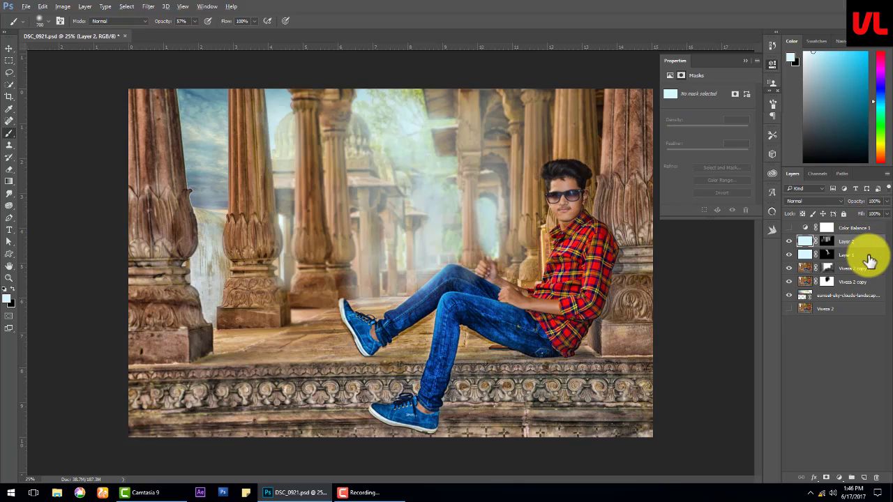
drag(848, 227, 876, 478)
Try a stamped Layer 3 zoomed on the man, then delete it and reshow the Viveza layers.
key(ctrl+shift+alt+e)
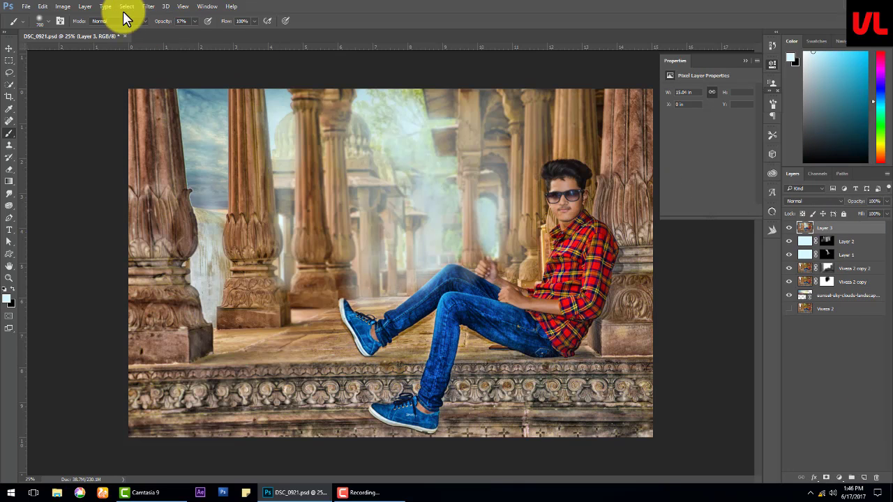
key(ctrl+plus)
key(ctrl+plus)
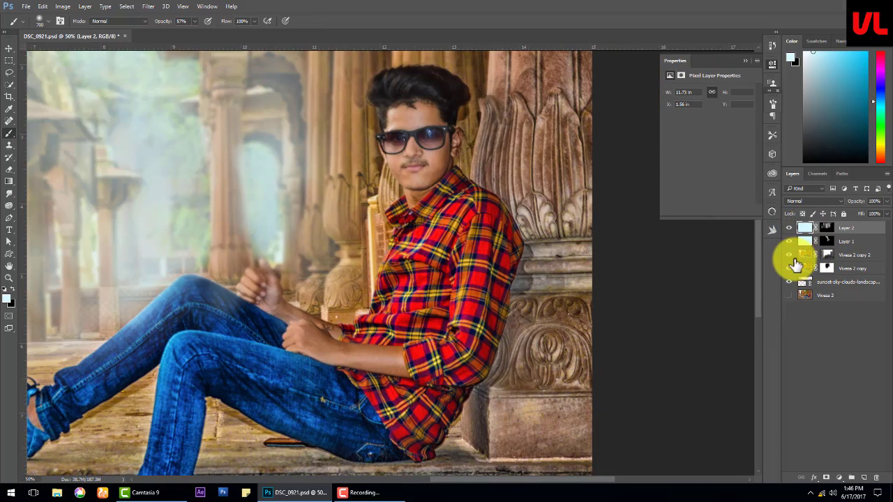
key(Delete)
click(792, 263)
Prepare the Viveza 2 copy 2 and Viveza 2 copy masks with a 60 px brush and swapped colours.
click(827, 255)
key(x)
key(bracketleft)
key(bracketleft)
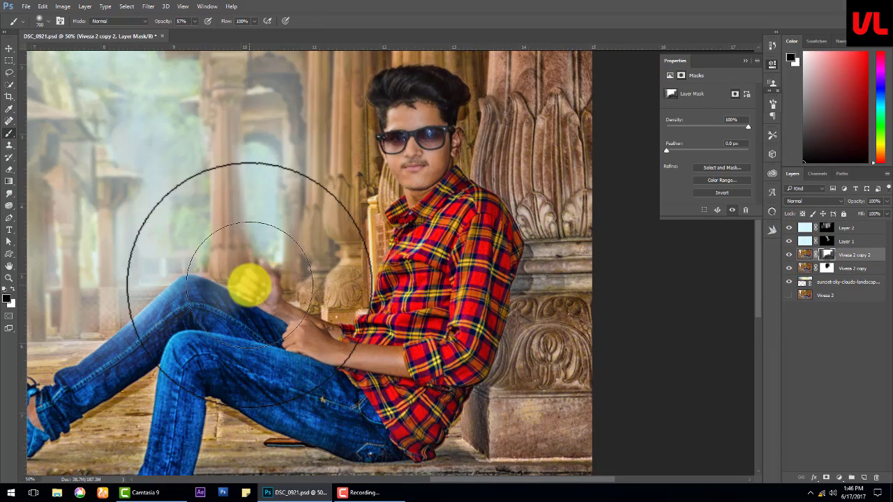
key(bracketleft)
key(bracketleft)
key(bracketleft)
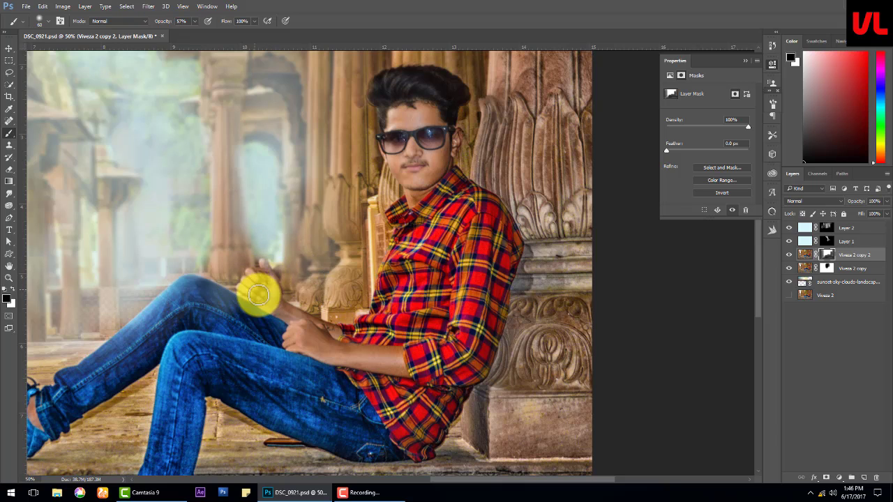
scroll(389, 237, left, 5)
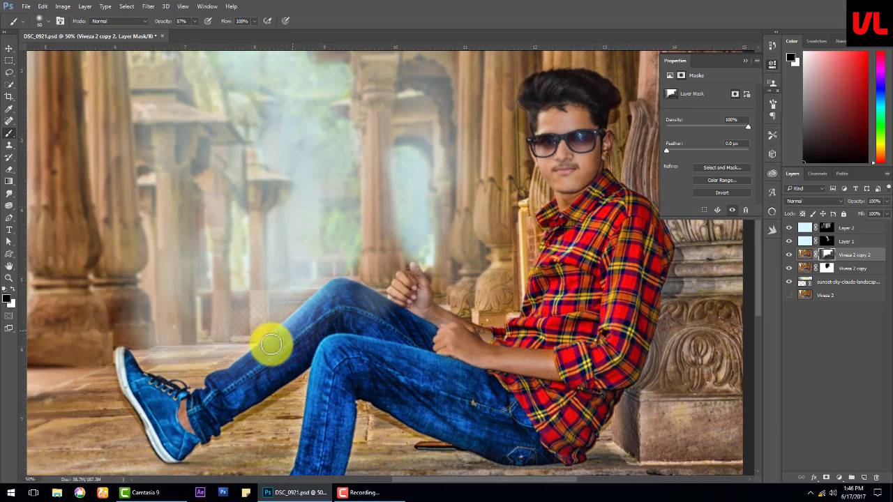
click(826, 268)
key(x)
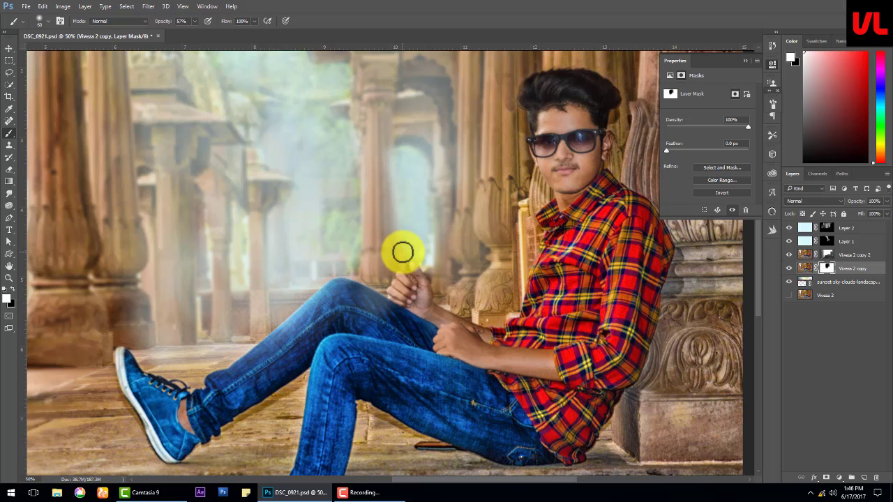
Pick a retouching tool and make the top layer active.
click(352, 491)
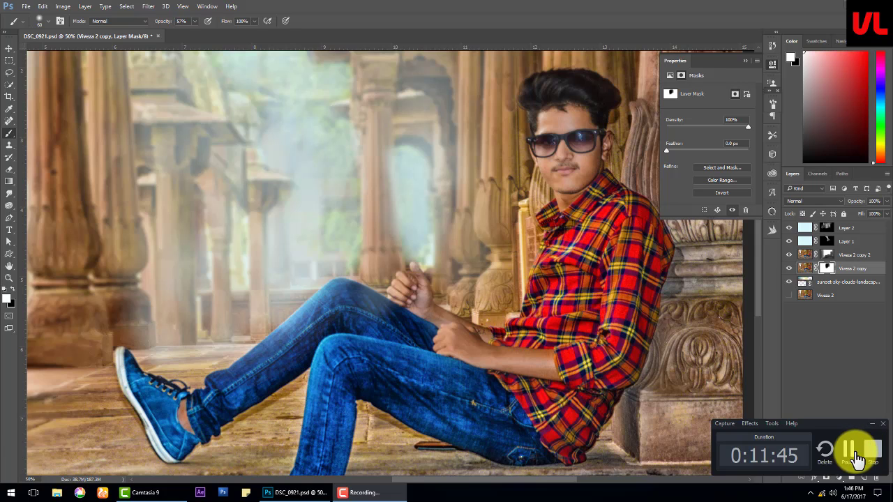
click(855, 455)
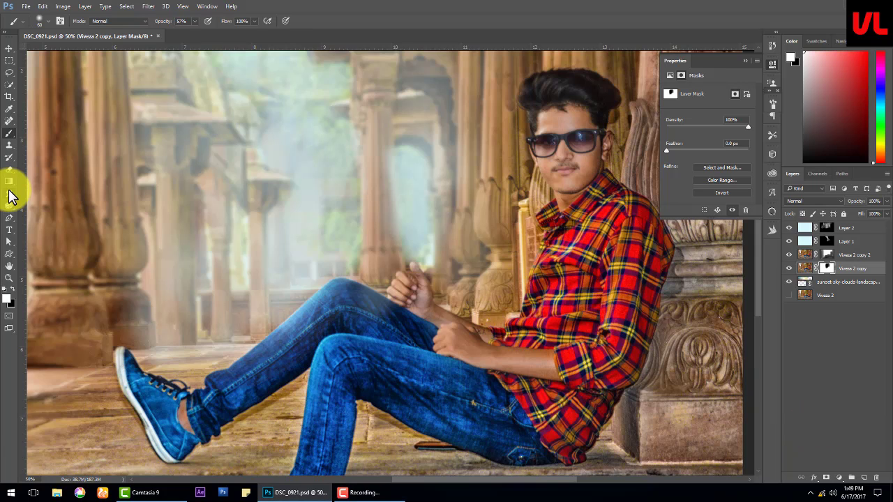
click(9, 194)
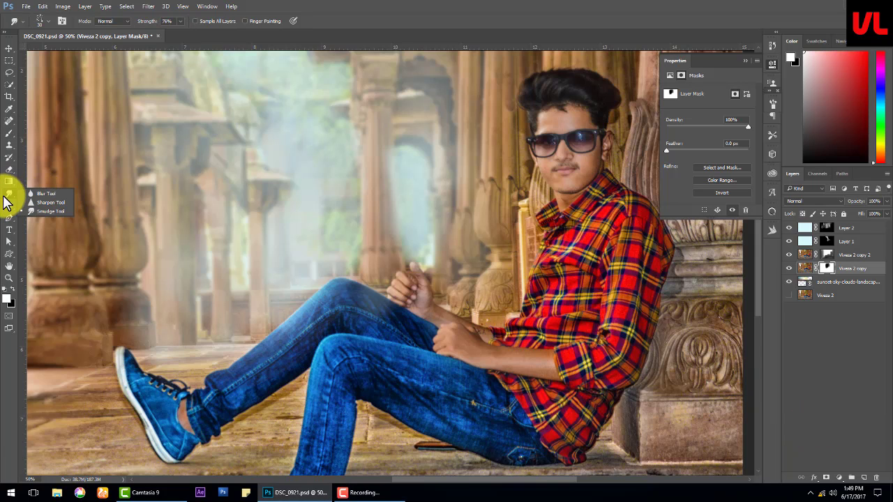
click(844, 227)
Stamp visible layers into Layer 3 and dodge the man's face and lower blue shoe.
key(ctrl+shift+alt+e)
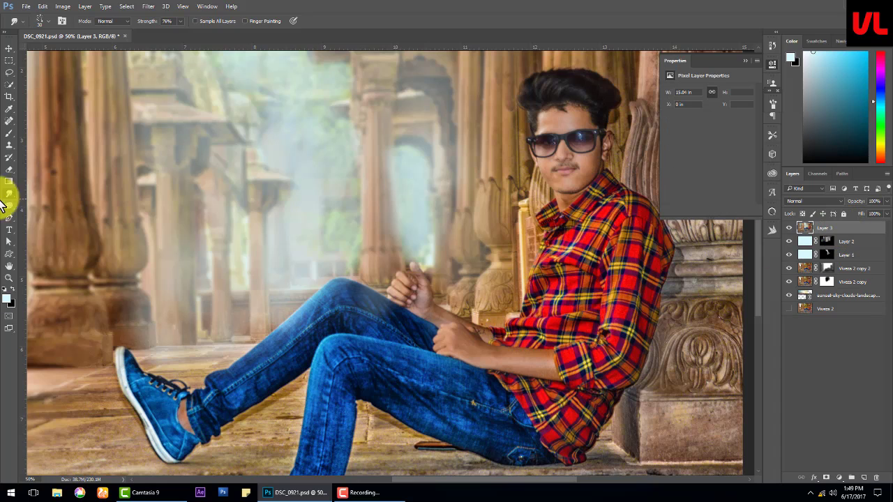
click(35, 206)
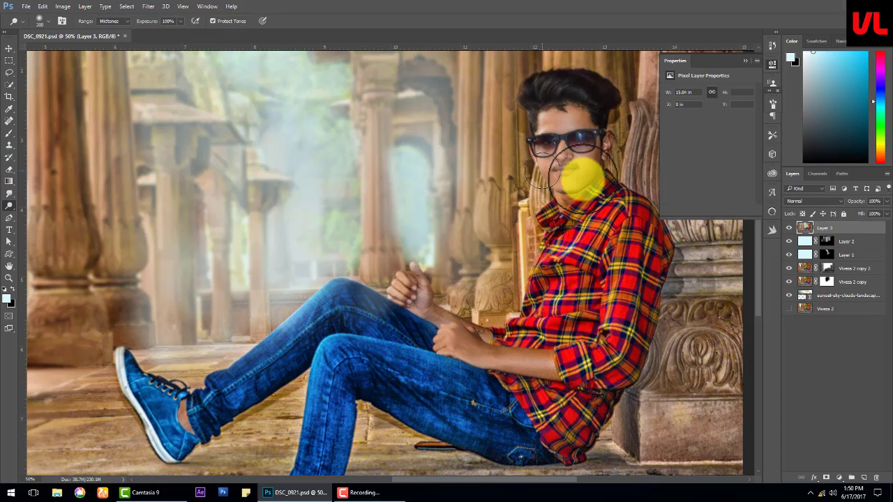
drag(556, 164, 588, 160)
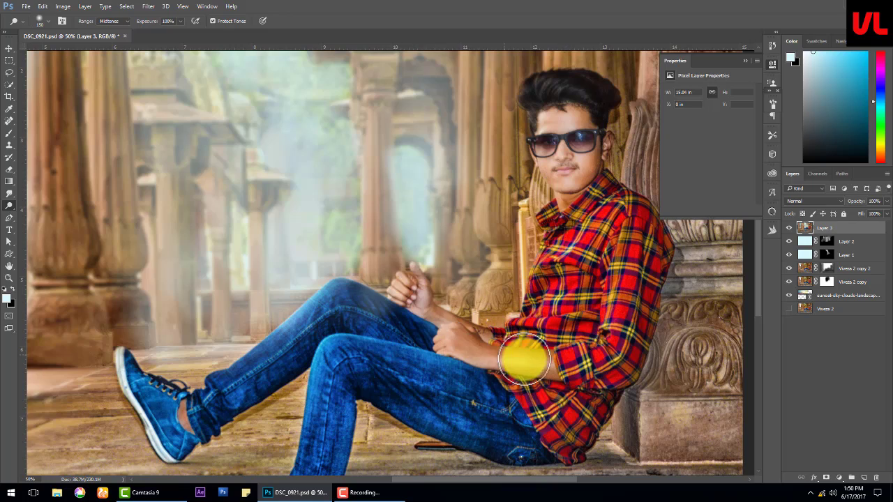
scroll(464, 343, down, 1)
scroll(288, 398, up, 1)
scroll(305, 360, down, 1)
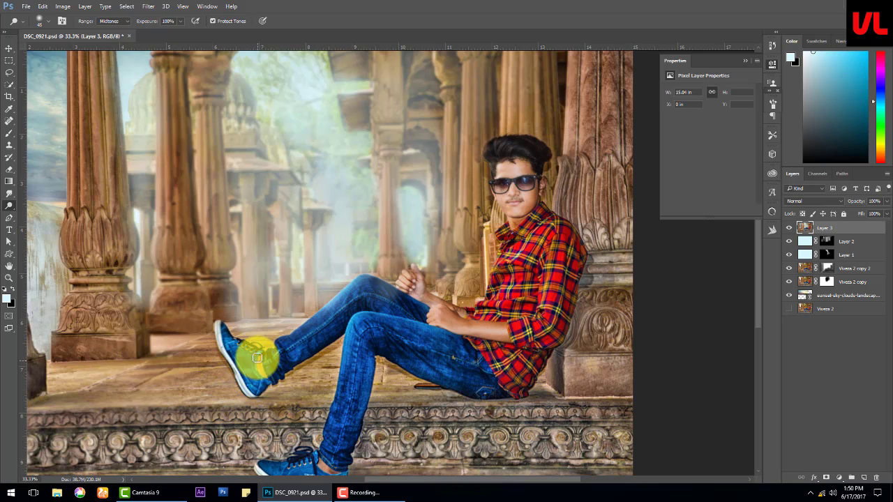
click(308, 472)
scroll(323, 465, down, 1)
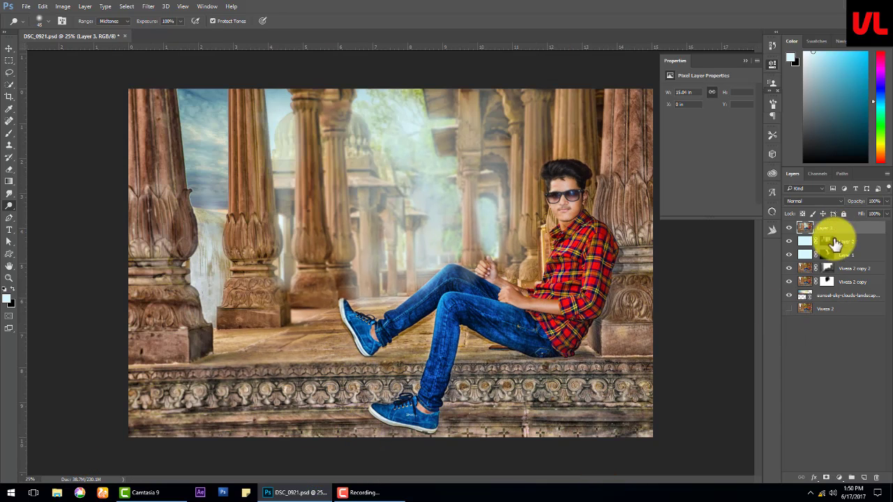
click(839, 477)
Add a Curves layer with the Green channel pulled down for a magenta cast.
click(837, 334)
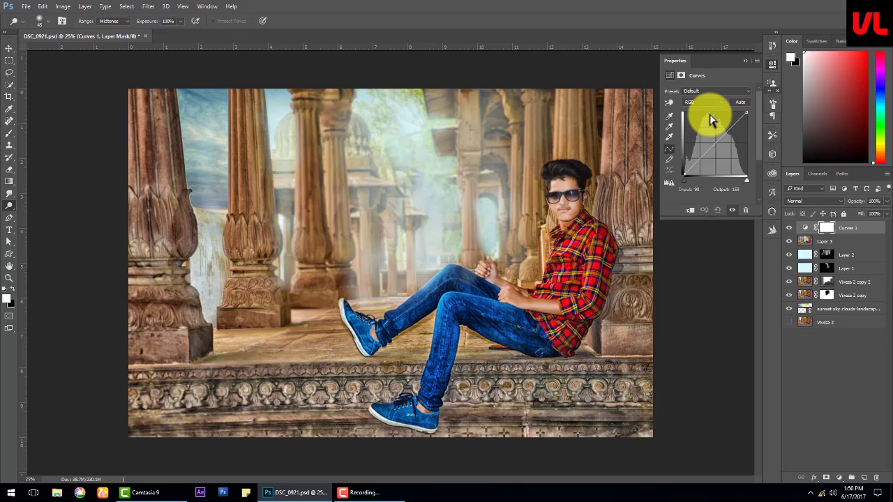
click(693, 115)
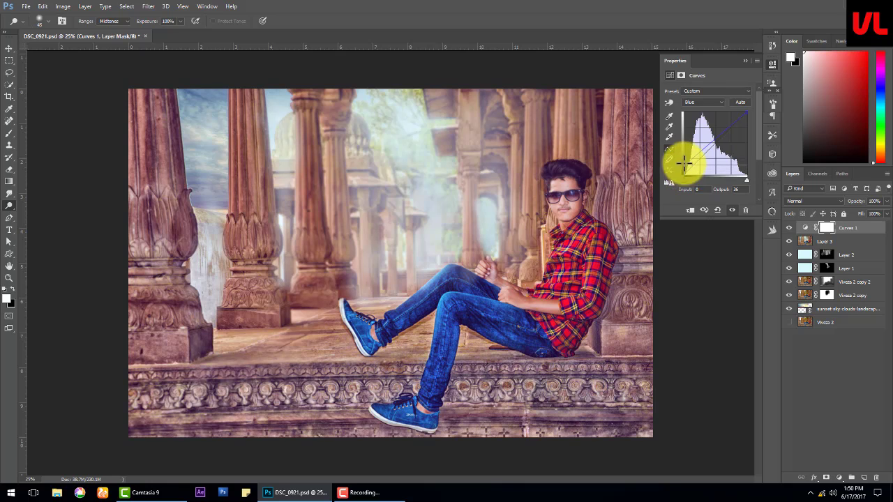
click(719, 122)
drag(714, 143, 708, 153)
click(788, 228)
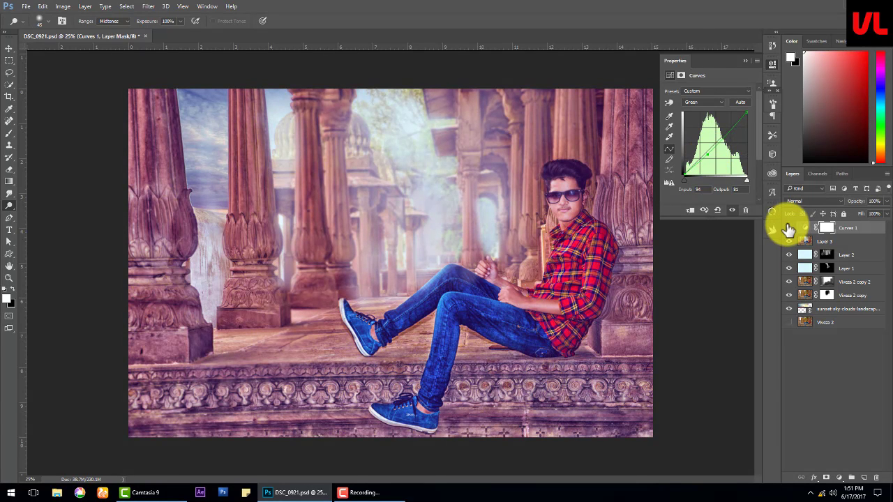
Mask the tint off the man's face and hair at 48% brush opacity, then stamp Layer 4.
click(9, 132)
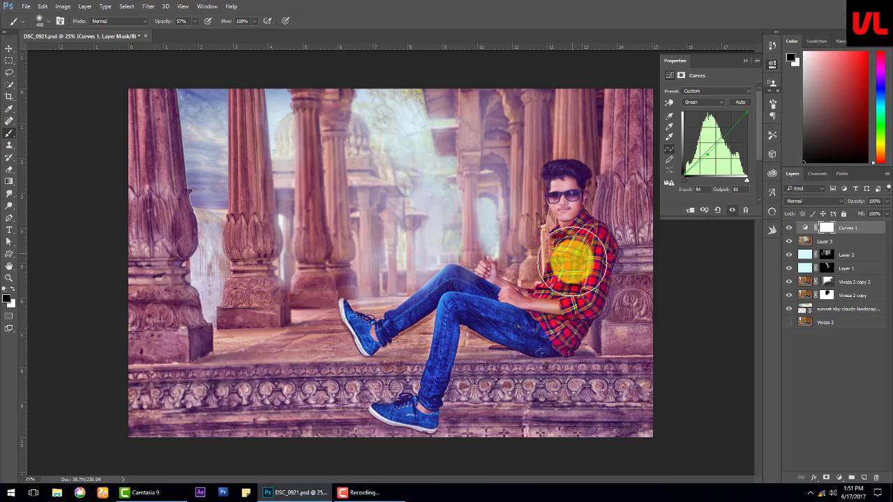
key(bracketright)
key(bracketright)
key(bracketright)
key(bracketleft)
key(bracketleft)
key(bracketleft)
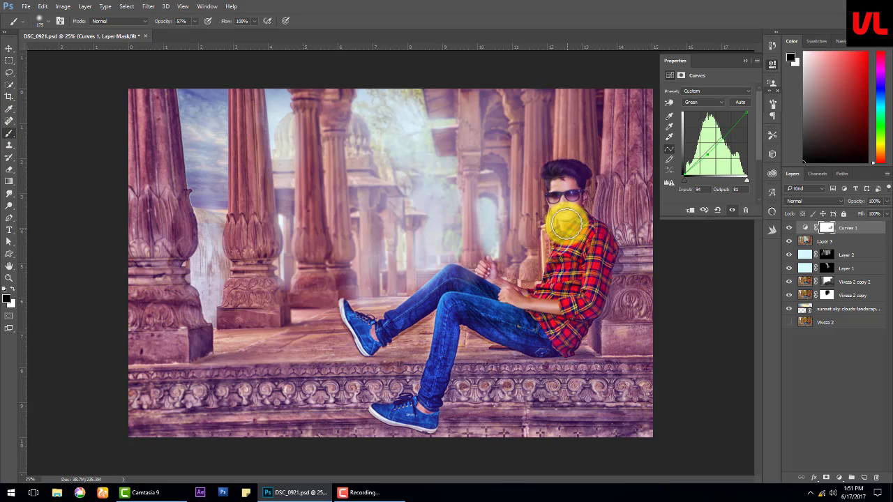
mouse_move(566, 223)
mouse_down()
mouse_move(569, 185)
mouse_move(570, 232)
mouse_move(578, 168)
mouse_up()
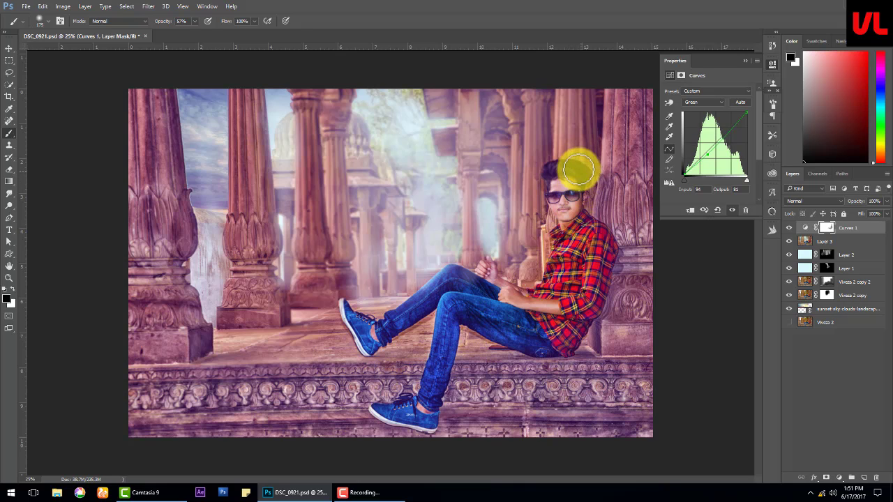
drag(167, 21, 160, 20)
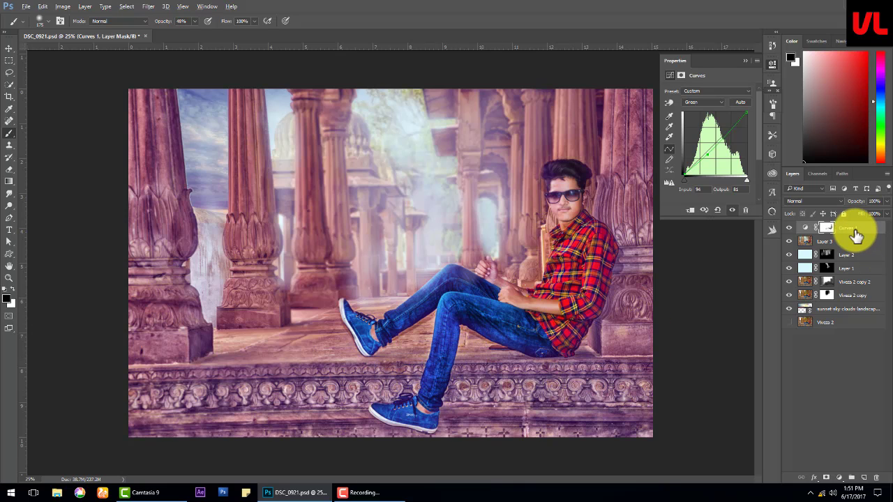
key(ctrl+shift+alt+e)
Save, then apply Color Efex Pro 4 Dark Contrasts at 100% contrast with a slight brightness tweak.
click(23, 7)
click(50, 97)
click(148, 7)
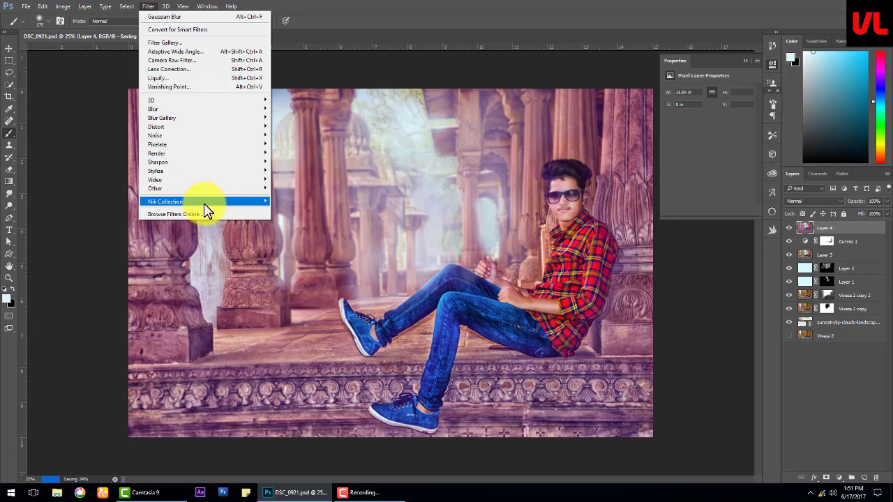
mouse_move(165, 202)
click(324, 217)
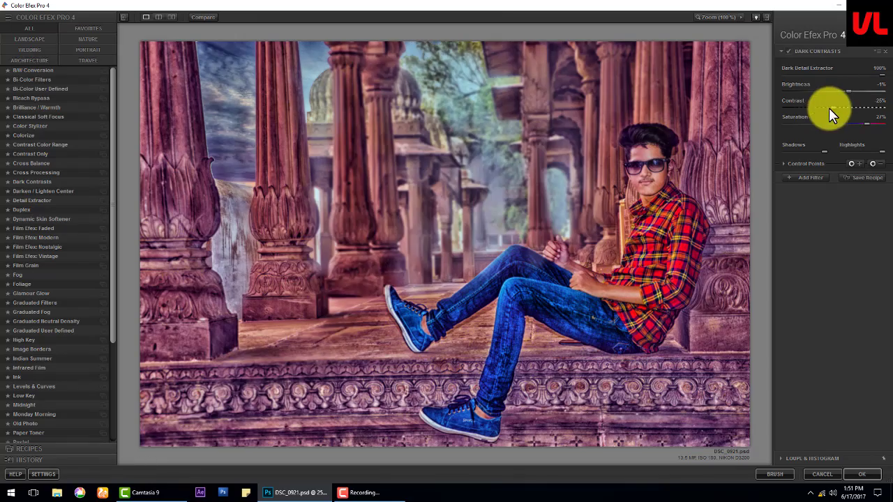
mouse_move(802, 108)
mouse_down()
mouse_move(777, 108)
mouse_move(877, 119)
mouse_move(760, 115)
mouse_up()
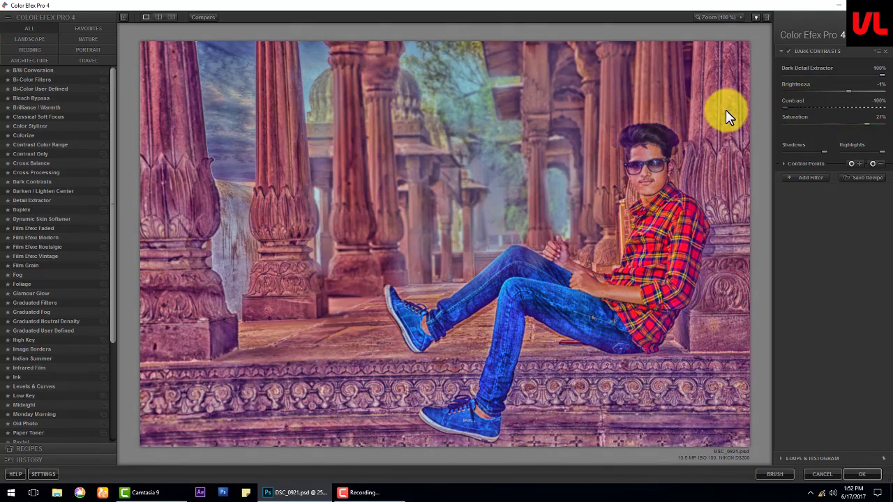
drag(850, 90, 857, 96)
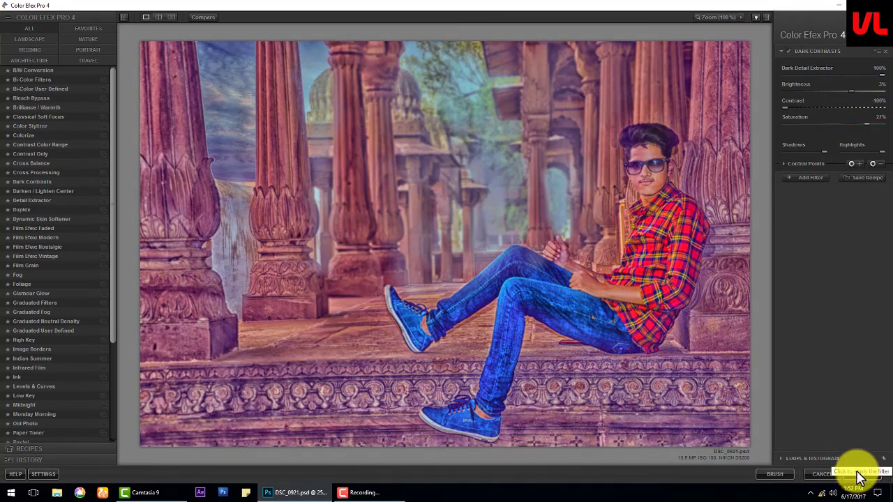
click(859, 478)
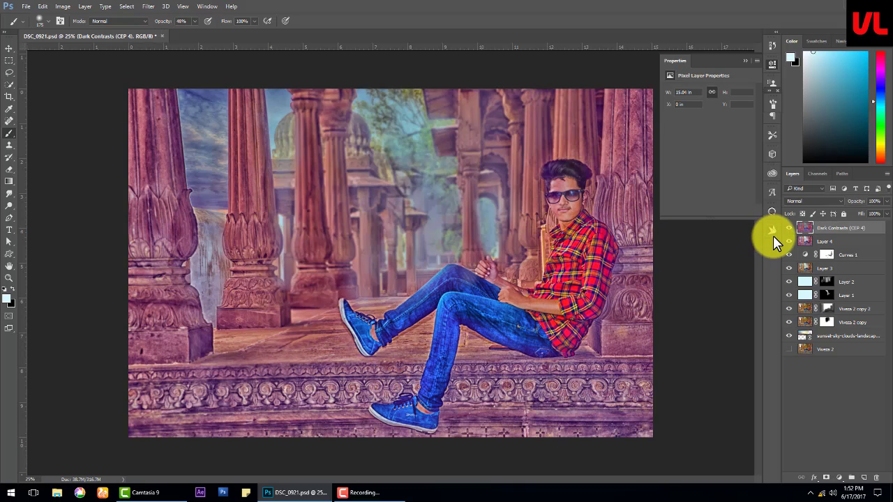
Toggle the Dark Contrasts layer to compare, then hide it with an inverted mask.
click(788, 229)
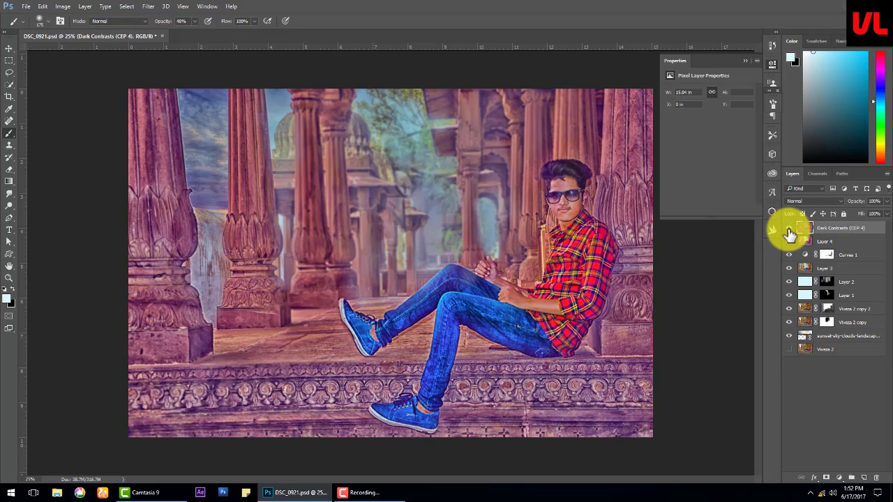
click(788, 229)
click(789, 229)
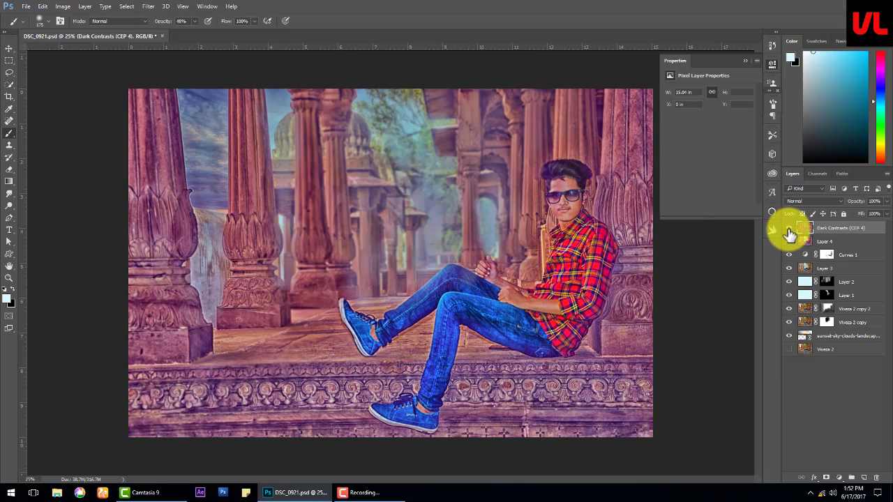
click(826, 478)
key(ctrl+i)
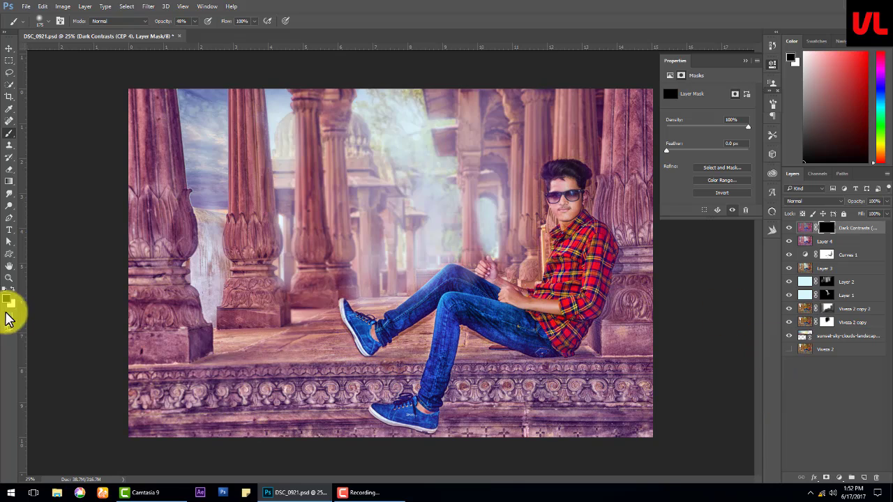
Paint white along the bottom stone ledge with a large brush and stamp visible layers into Layer 5.
click(15, 295)
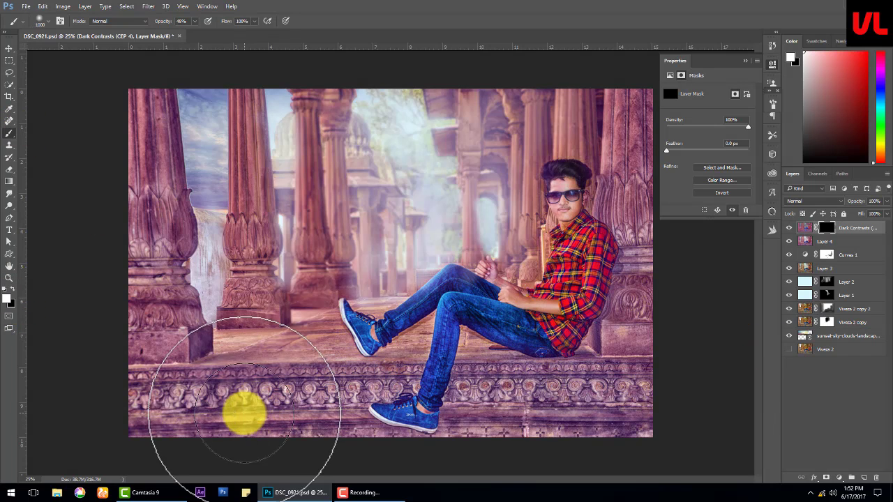
key(bracketright)
key(bracketright)
key(bracketright)
mouse_move(123, 405)
mouse_down()
mouse_move(653, 125)
mouse_move(185, 413)
mouse_move(496, 424)
mouse_move(582, 438)
mouse_up()
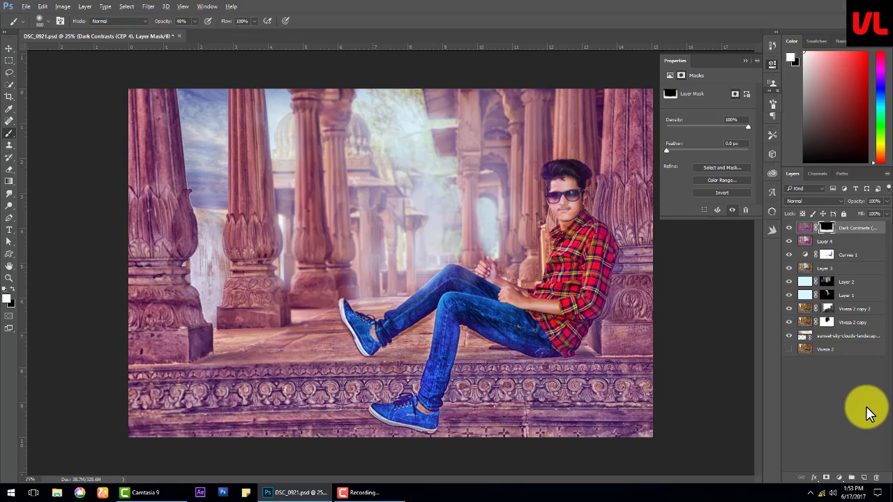
key(ctrl+alt+shift+e)
click(148, 6)
Apply a 10.0 px Gaussian Blur to Layer 5.
click(296, 144)
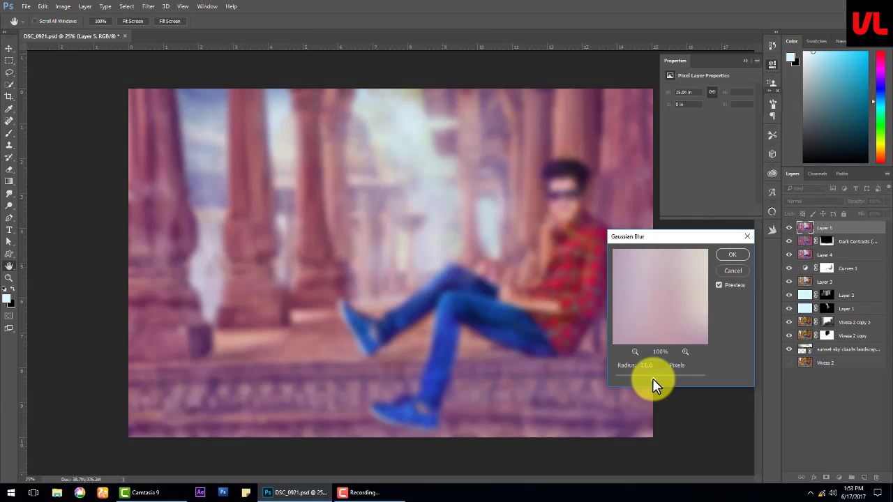
drag(651, 379, 653, 379)
click(729, 255)
Mask the blur off the lower shoe, the man's hip and legs, and the lower left in black.
click(826, 478)
key(b)
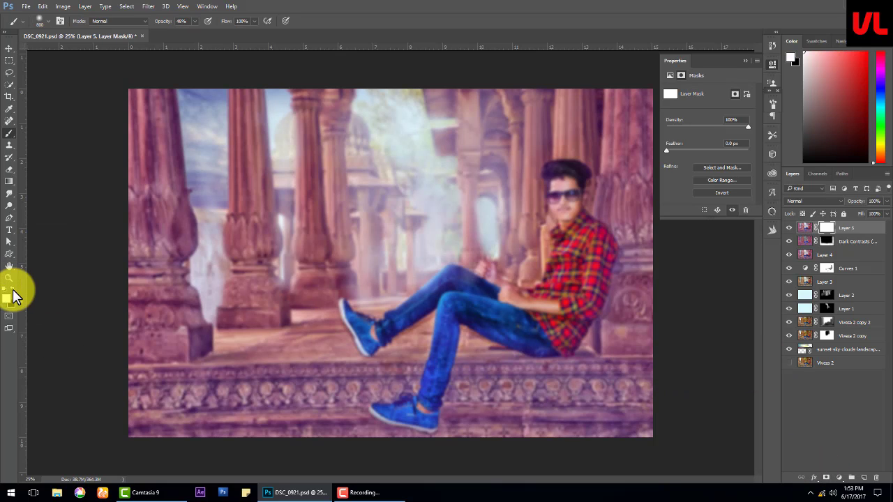
click(12, 290)
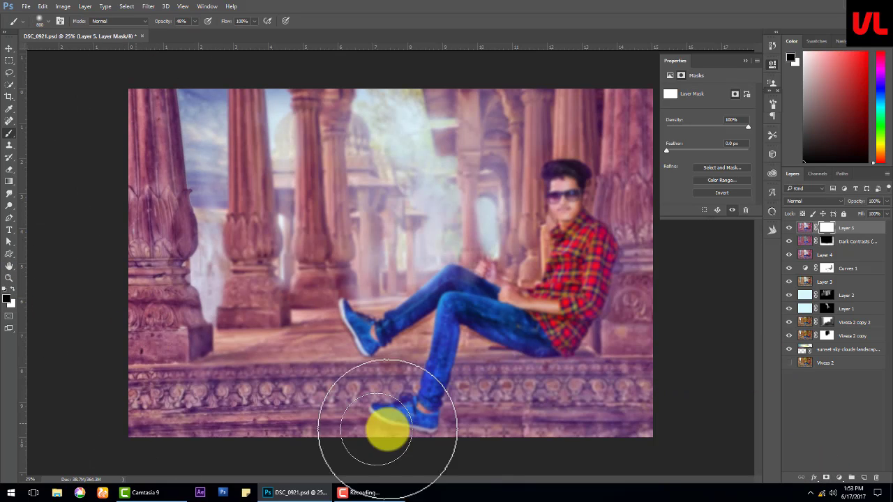
mouse_move(391, 423)
mouse_down()
mouse_move(203, 422)
mouse_move(608, 254)
mouse_move(584, 235)
mouse_move(592, 397)
mouse_move(451, 353)
mouse_move(481, 311)
mouse_move(568, 335)
mouse_move(556, 189)
mouse_move(464, 318)
mouse_move(392, 339)
mouse_up()
click(165, 22)
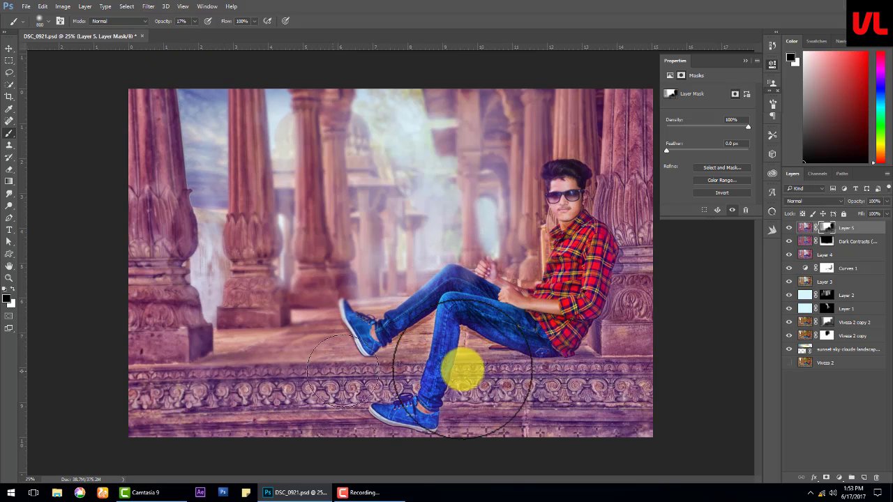
mouse_move(596, 124)
mouse_down()
mouse_move(554, 315)
mouse_move(552, 408)
mouse_move(579, 94)
mouse_up()
click(197, 391)
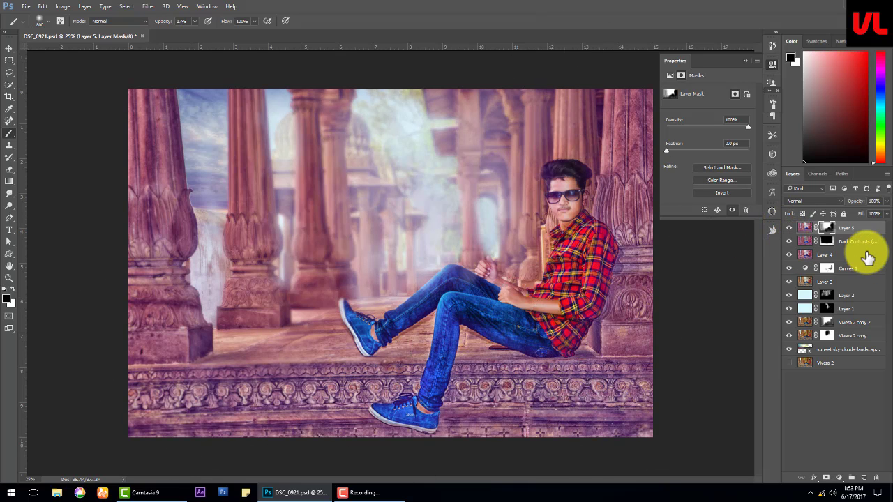
Stamp a merged copy, darken it with Levels, and apply a 19 px Gaussian Blur.
key(ctrl+shift+alt+e)
key(ctrl+l)
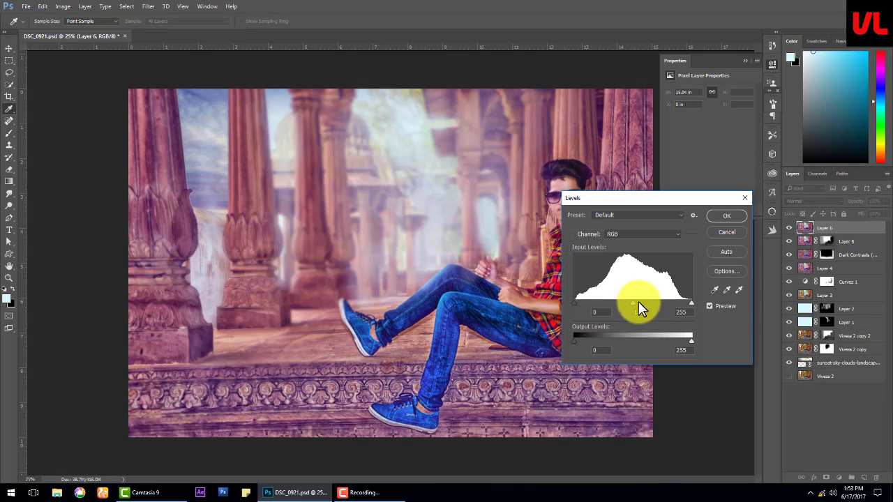
drag(633, 304, 652, 305)
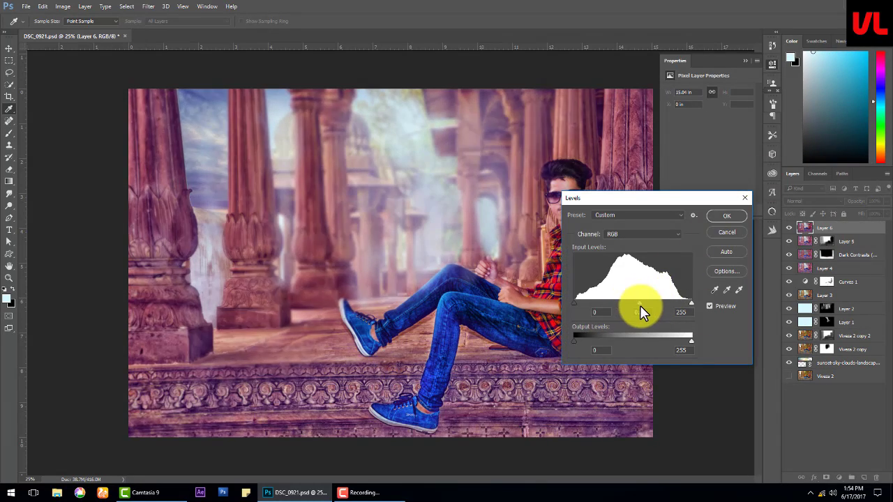
drag(692, 343, 651, 344)
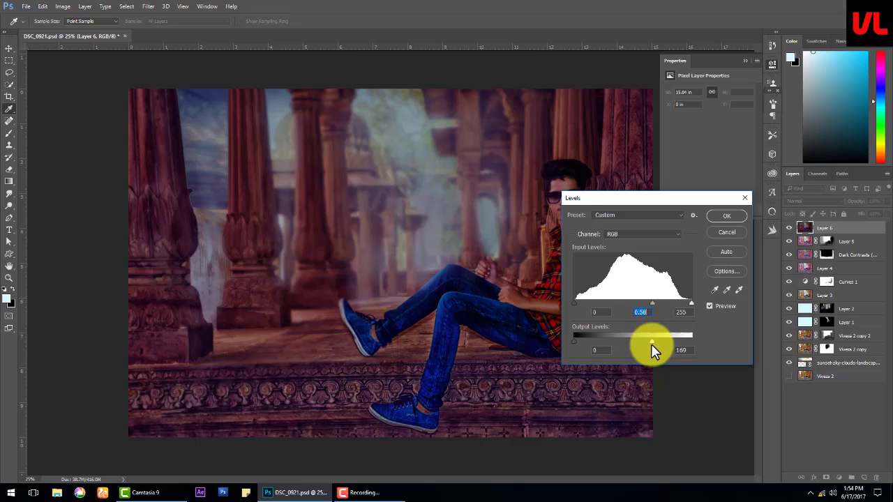
click(711, 214)
click(147, 7)
click(302, 144)
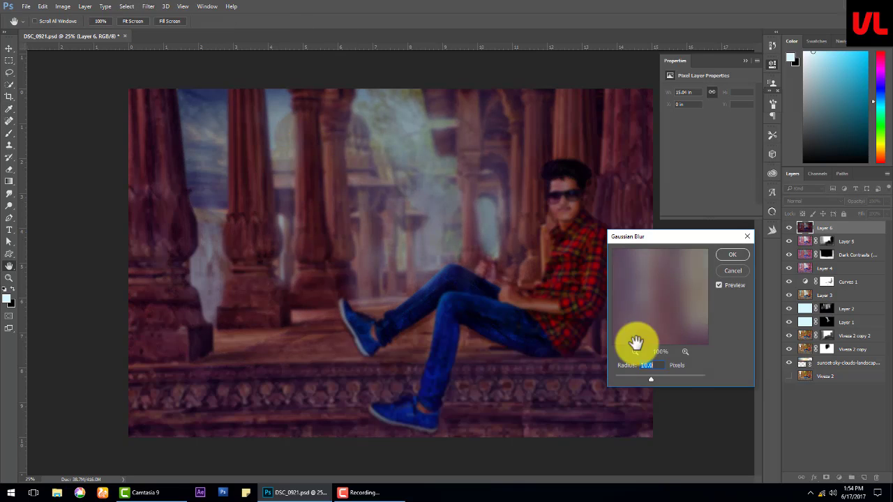
mouse_move(623, 376)
mouse_down()
mouse_move(673, 375)
mouse_move(654, 378)
mouse_up()
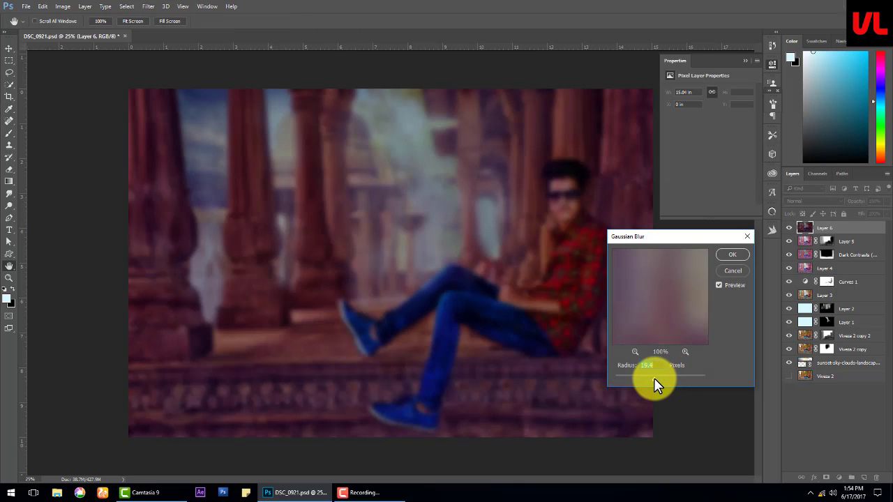
click(731, 254)
Mask the blurred layer so the man and left pillars stay sharp, then lower its opacity.
key(b)
click(828, 481)
key(0)
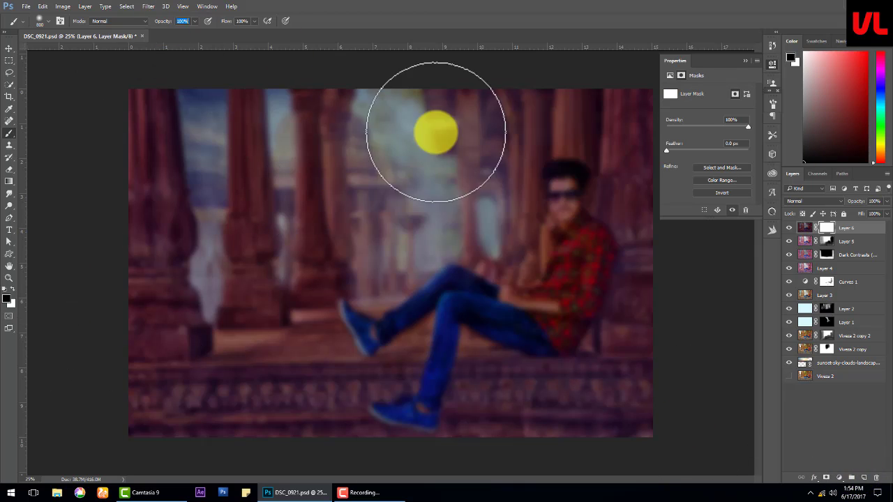
mouse_move(435, 129)
mouse_down()
mouse_move(448, 269)
mouse_move(551, 196)
mouse_move(409, 279)
mouse_move(550, 229)
mouse_move(450, 253)
mouse_move(526, 250)
mouse_move(526, 200)
mouse_up()
drag(163, 20, 132, 21)
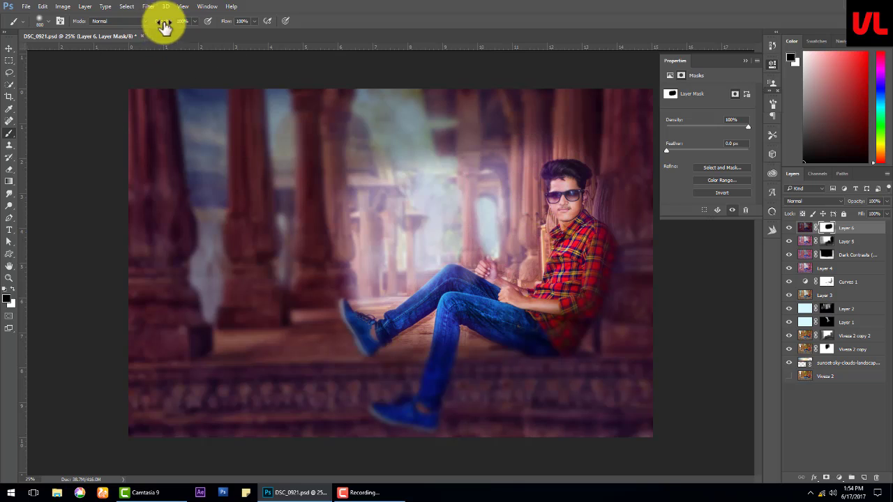
mouse_move(302, 219)
mouse_down()
mouse_move(311, 135)
mouse_move(279, 289)
mouse_move(313, 303)
mouse_move(211, 362)
mouse_move(231, 379)
mouse_move(438, 343)
mouse_move(473, 359)
mouse_move(572, 311)
mouse_move(576, 273)
mouse_move(475, 205)
mouse_move(354, 217)
mouse_move(207, 216)
mouse_move(165, 185)
mouse_move(160, 337)
mouse_move(430, 291)
mouse_move(494, 319)
mouse_move(462, 186)
mouse_move(296, 214)
mouse_move(230, 154)
mouse_move(255, 273)
mouse_move(244, 261)
mouse_move(238, 277)
mouse_move(363, 329)
mouse_up()
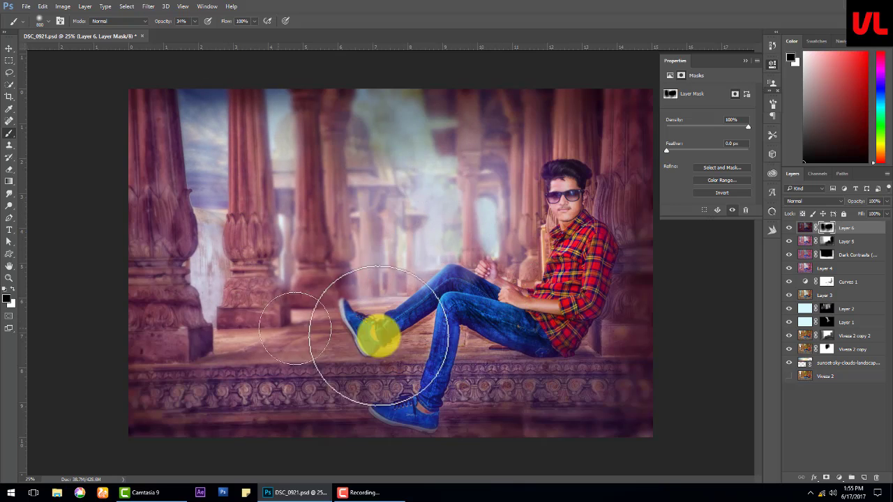
click(788, 228)
mouse_move(863, 202)
mouse_down()
mouse_move(834, 208)
mouse_move(848, 215)
mouse_up()
Stamp a merged copy and sponge the sunglass lenses to vivid pink at 82% flow.
key(ctrl+shift+alt+e)
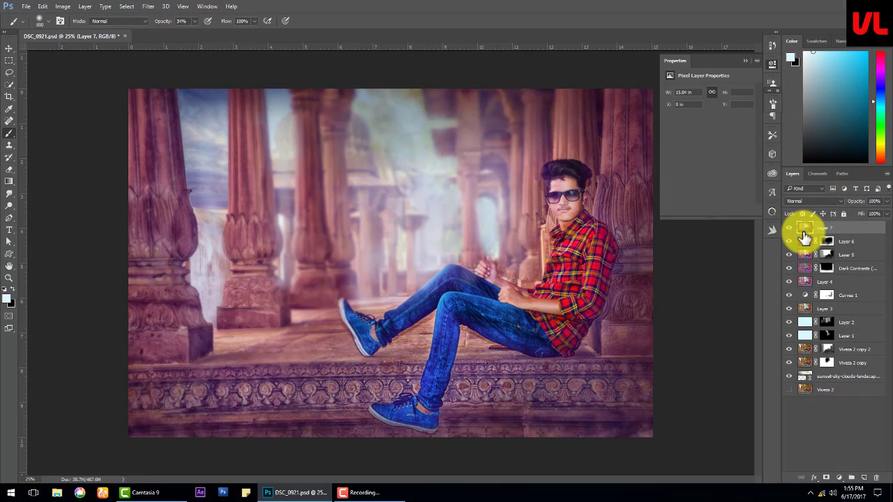
scroll(584, 193, up, 3)
mouse_move(584, 193)
mouse_down()
mouse_move(359, 240)
mouse_move(342, 267)
mouse_up()
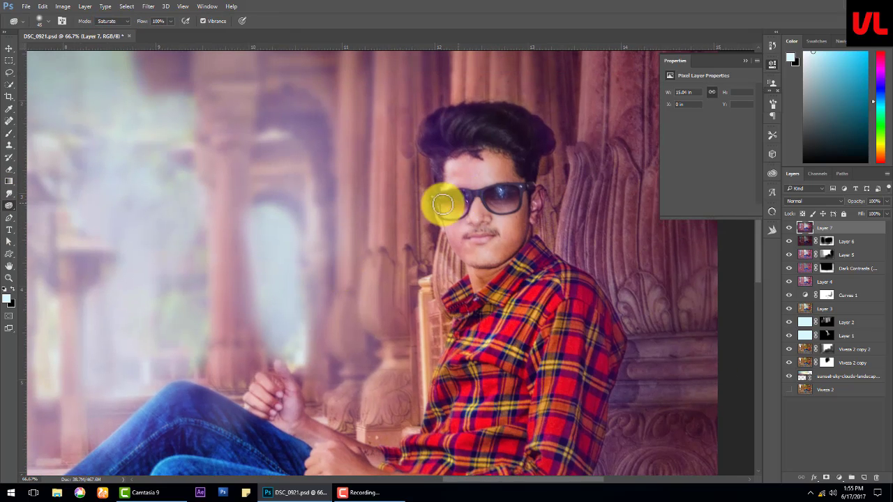
drag(455, 209, 496, 197)
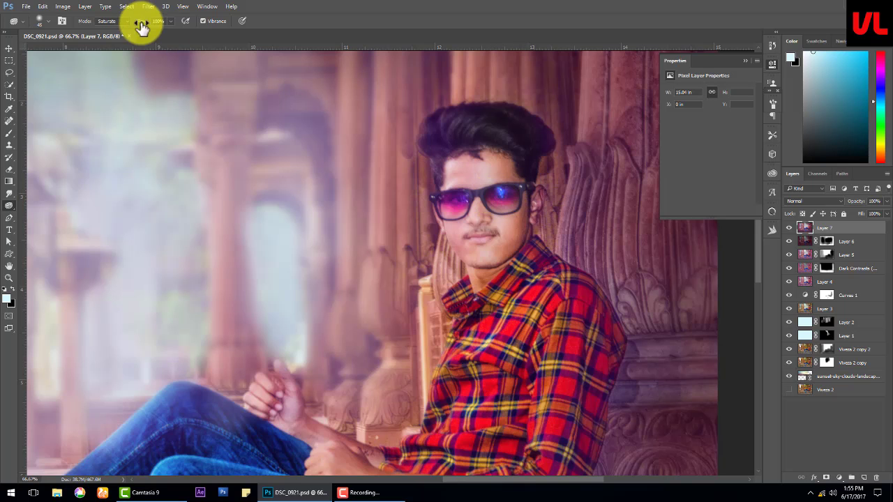
drag(139, 21, 127, 21)
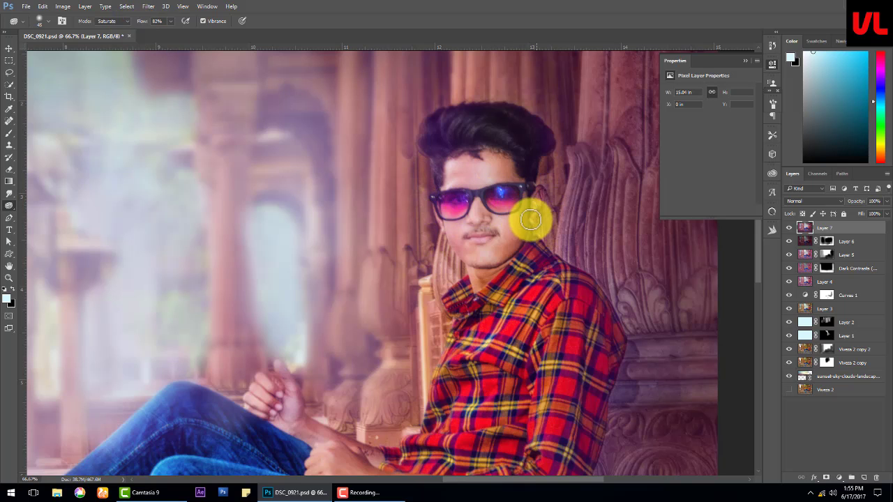
Select the sunglasses with the Quick Selection tool.
scroll(537, 223, down, 1)
scroll(544, 226, down, 1)
scroll(484, 285, up, 1)
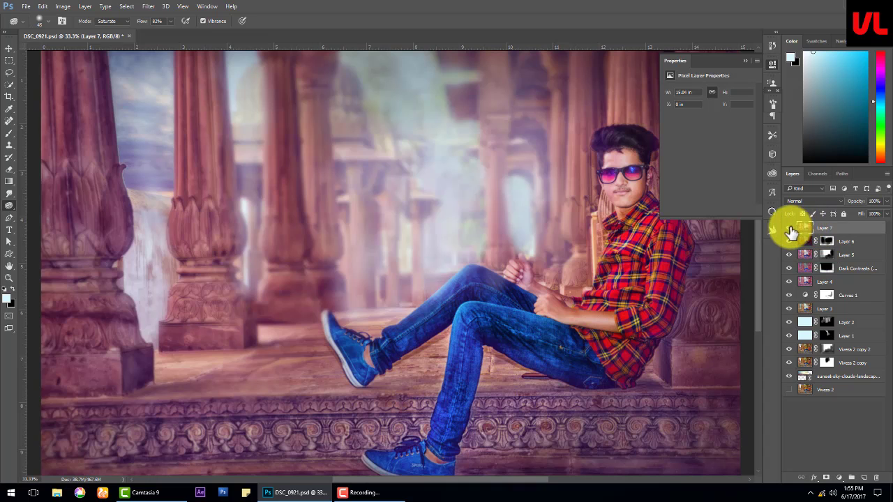
key(ctrl+minus)
key(ctrl+plus)
key(ctrl+plus)
key(ctrl+plus)
key(w)
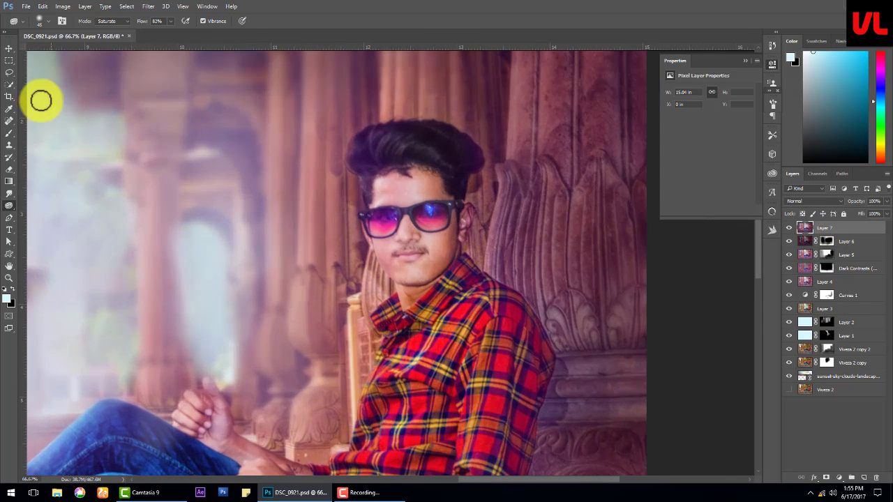
mouse_move(373, 222)
mouse_down()
mouse_move(424, 215)
mouse_move(369, 219)
mouse_up()
Extend the selection to the whole left lens, shift the lenses' Hue to -77, and add a layer mask.
click(368, 225)
key(ctrl+u)
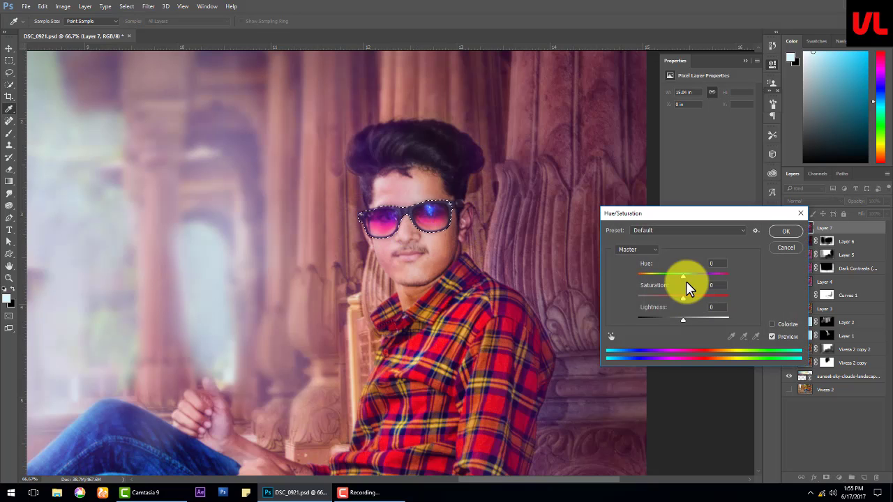
drag(697, 284, 660, 286)
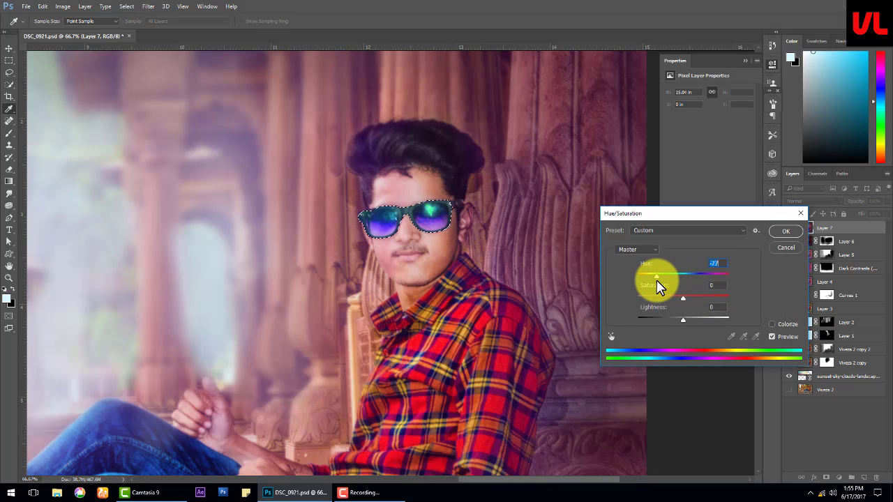
click(785, 231)
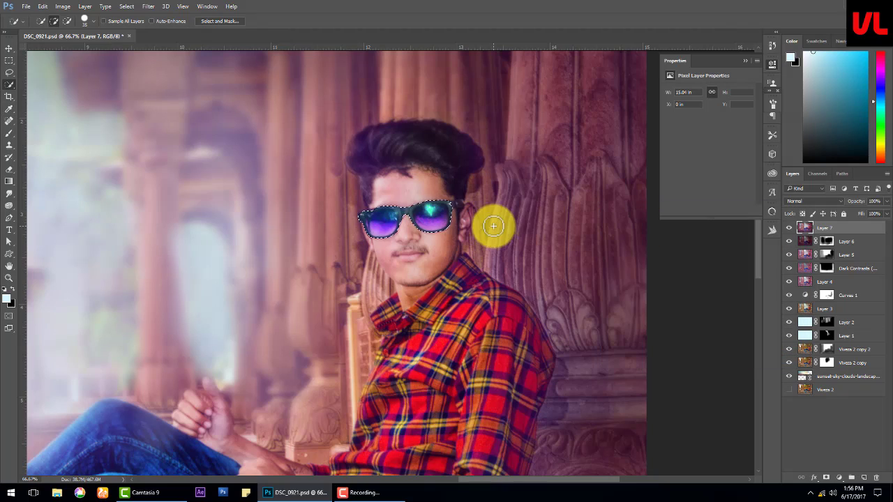
click(825, 480)
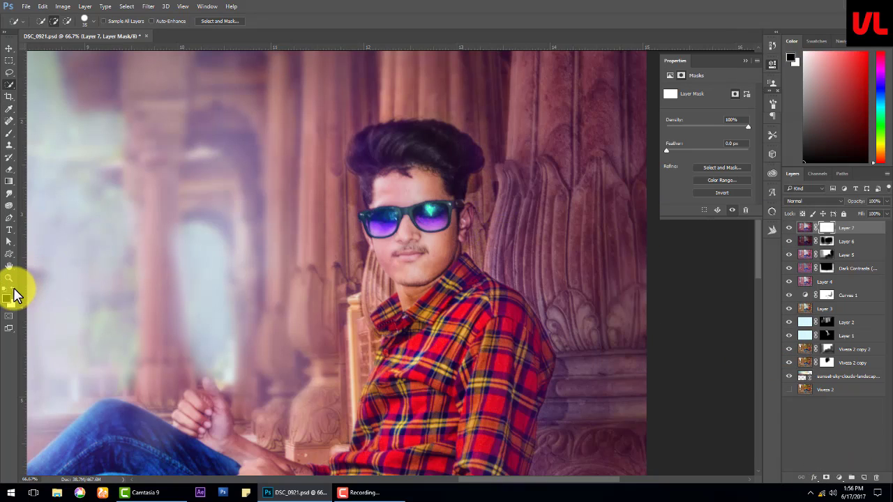
click(9, 132)
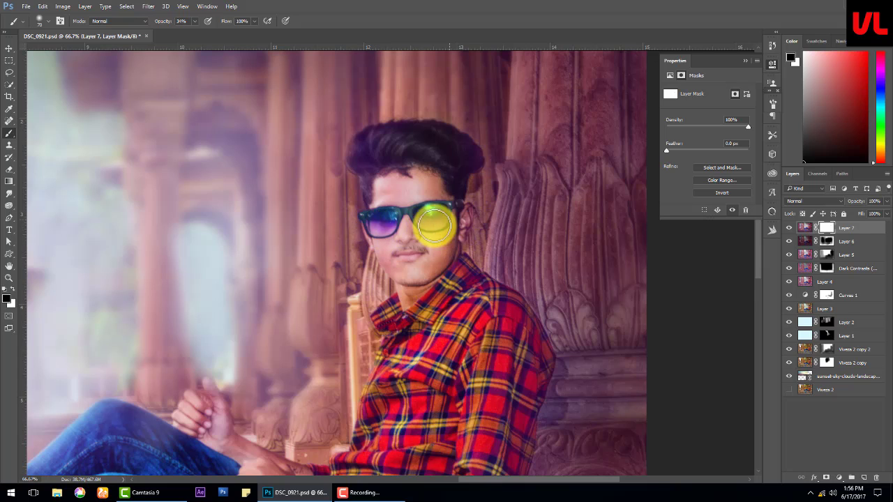
Hide and delete the recoloured-glasses Layer 7.
click(789, 231)
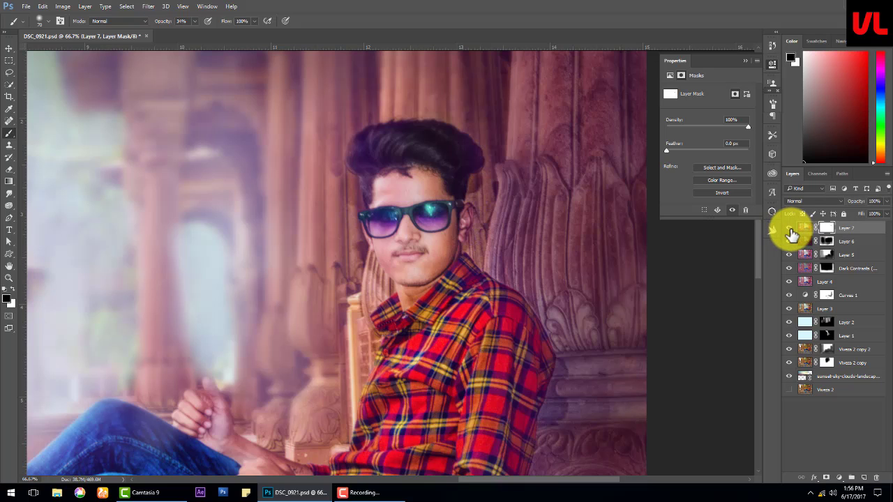
drag(848, 228, 876, 478)
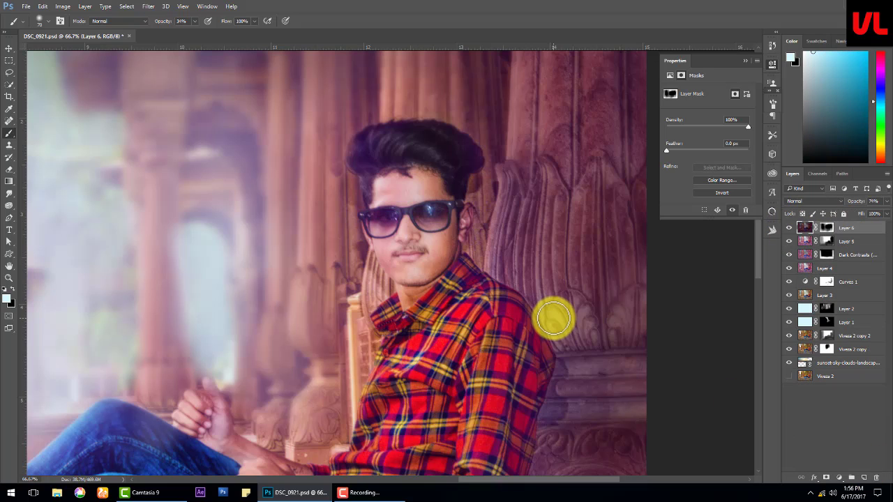
key(ctrl+minus)
key(ctrl+minus)
key(ctrl+plus)
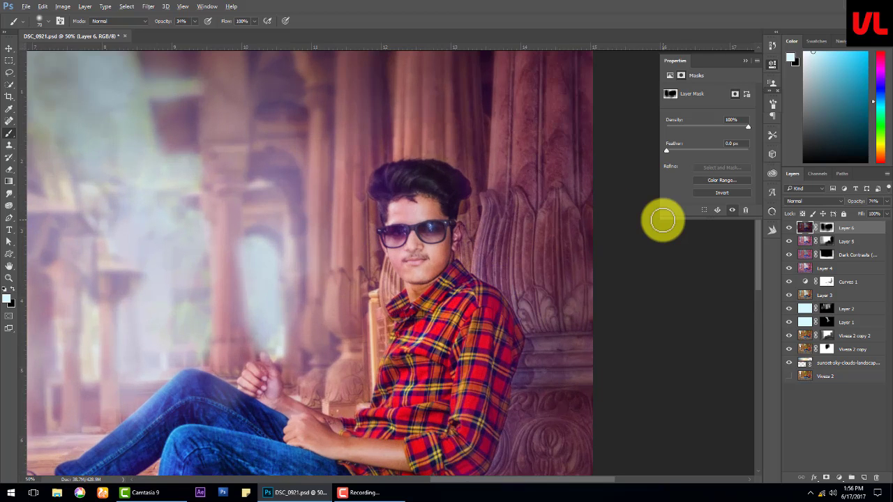
Stamp a merged copy, apply Reduce Noise, and mask it with black painted over the face at 100%.
key(ctrl+shift+alt+e)
click(149, 6)
click(300, 168)
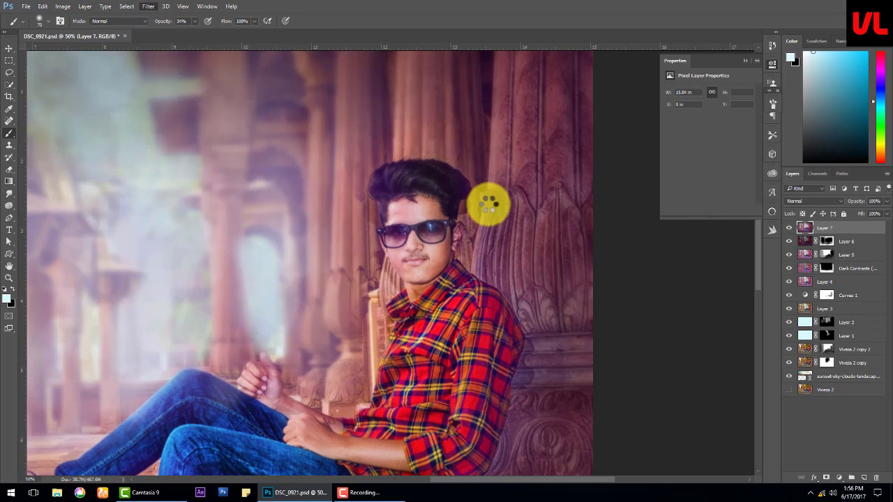
key(Return)
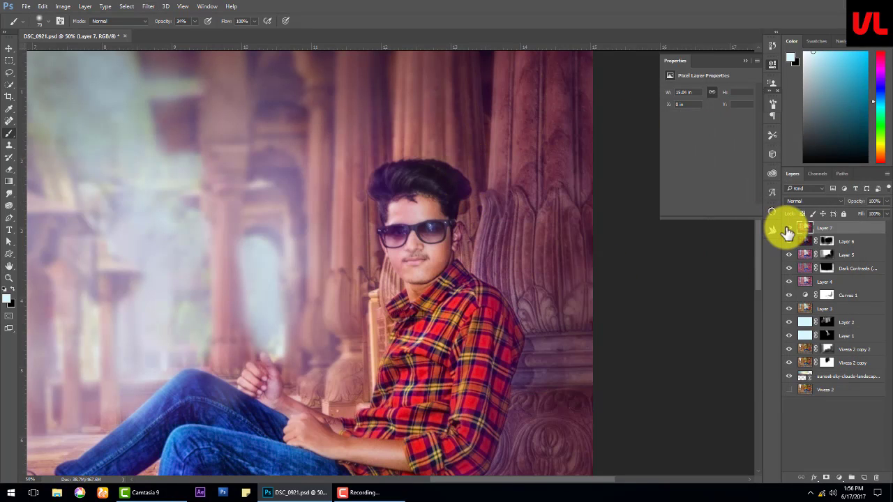
click(826, 478)
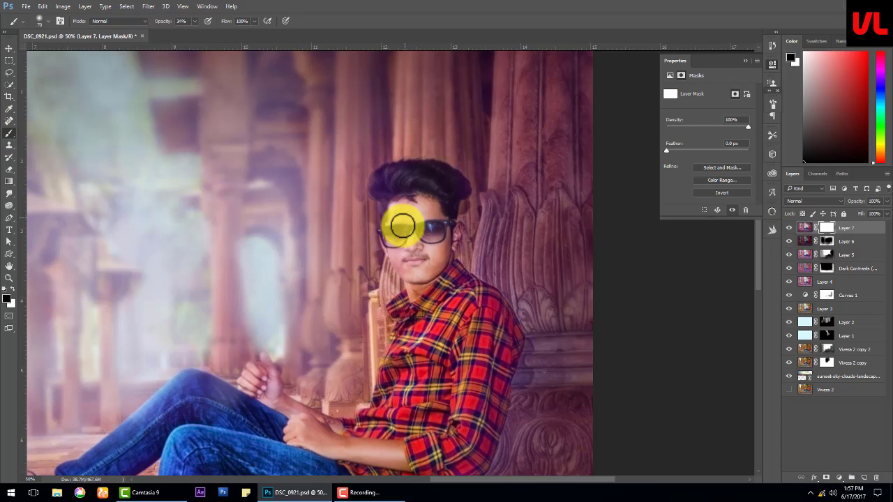
drag(161, 26, 405, 255)
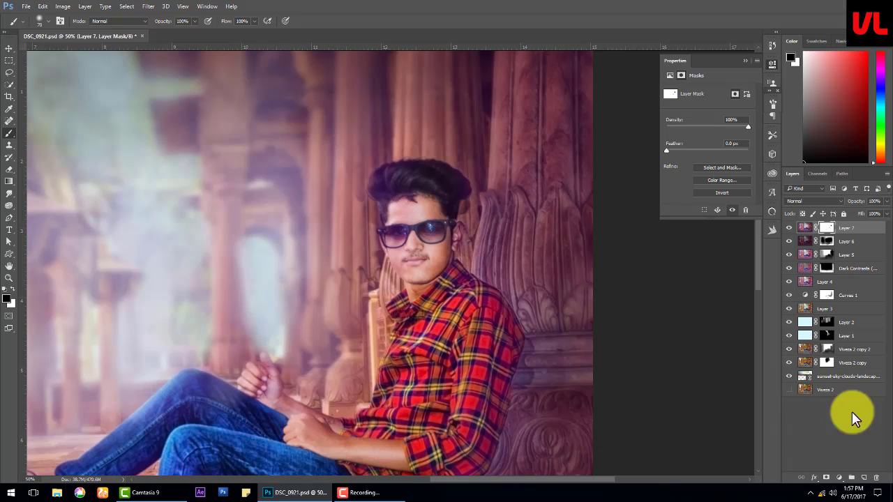
Stamp visible layers into Layer 8 and apply Smart Sharpen to it.
key(ctrl+shift+alt+e)
click(148, 6)
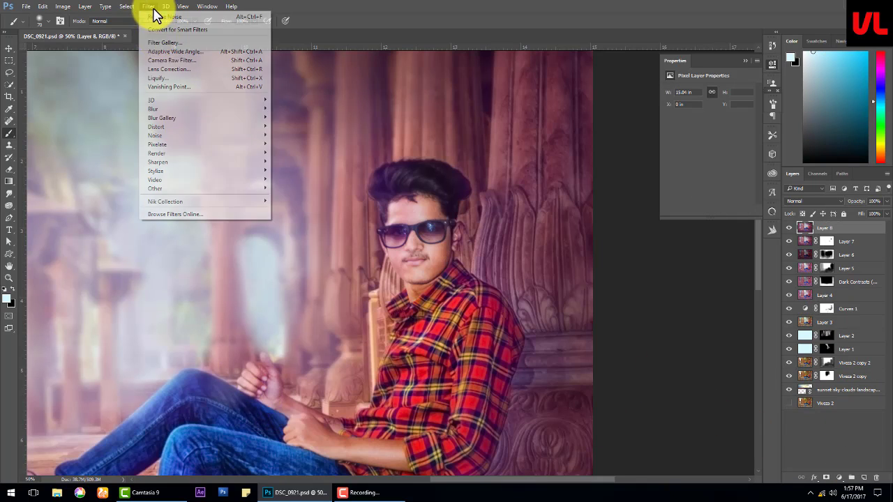
mouse_move(158, 161)
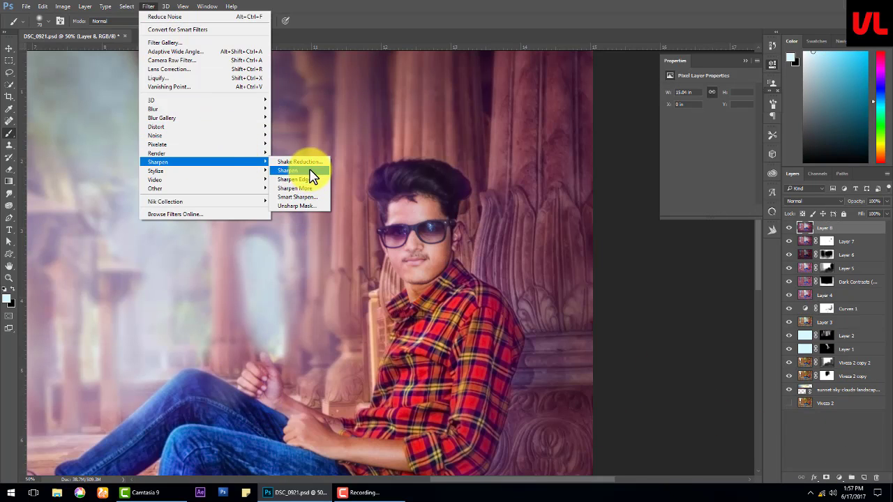
click(297, 197)
click(826, 168)
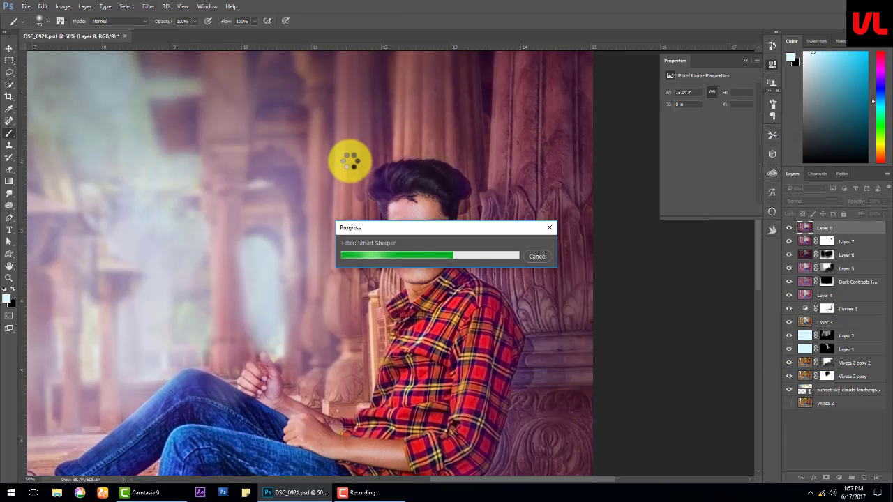
key(ctrl+minus)
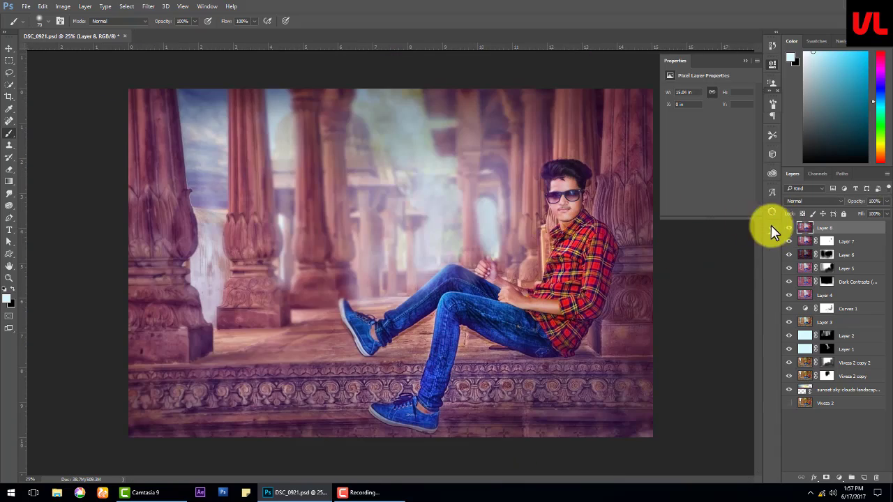
Stamp Layer 9, clone-stamp the hairline, and set up the Smudge brush for the hair edges.
scroll(602, 193, up, 1)
scroll(367, 279, up, 1)
scroll(188, 213, up, 1)
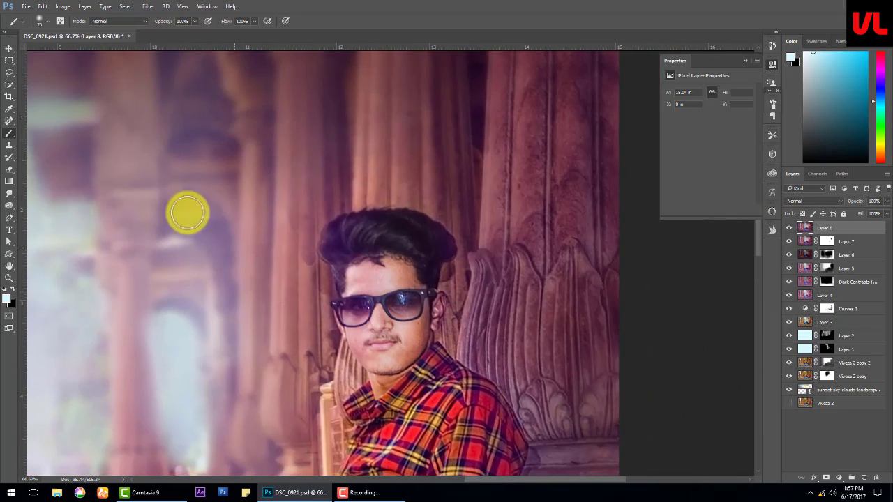
key(ctrl+shift+alt+e)
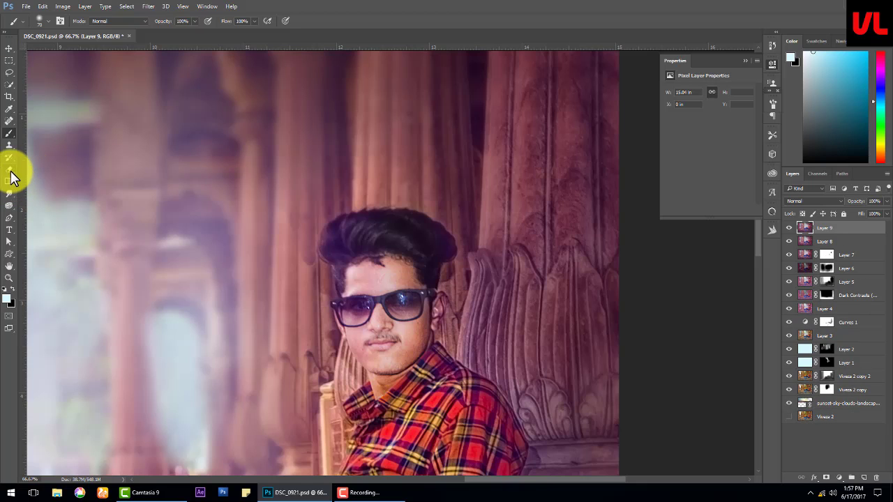
click(9, 145)
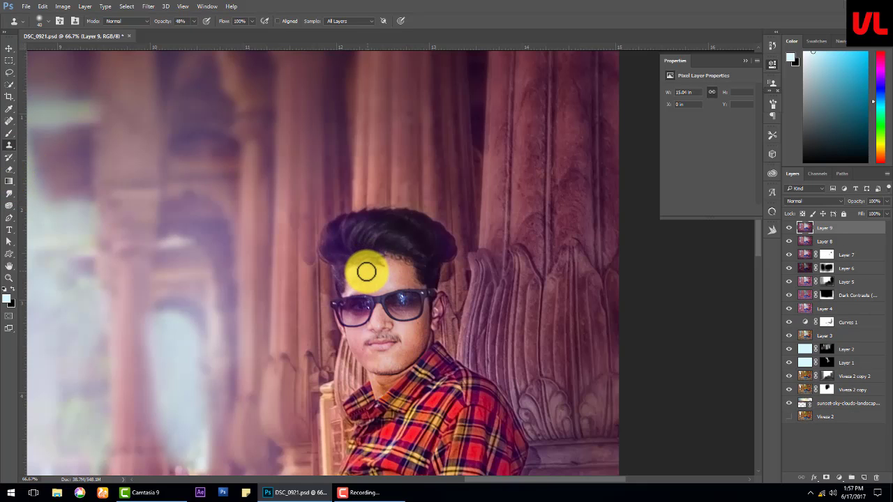
key(super)
key(super)
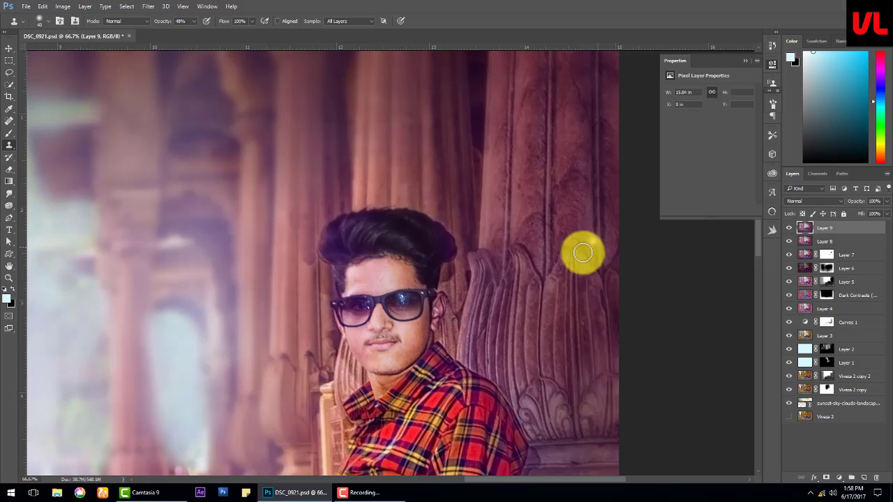
click(9, 194)
key(F5)
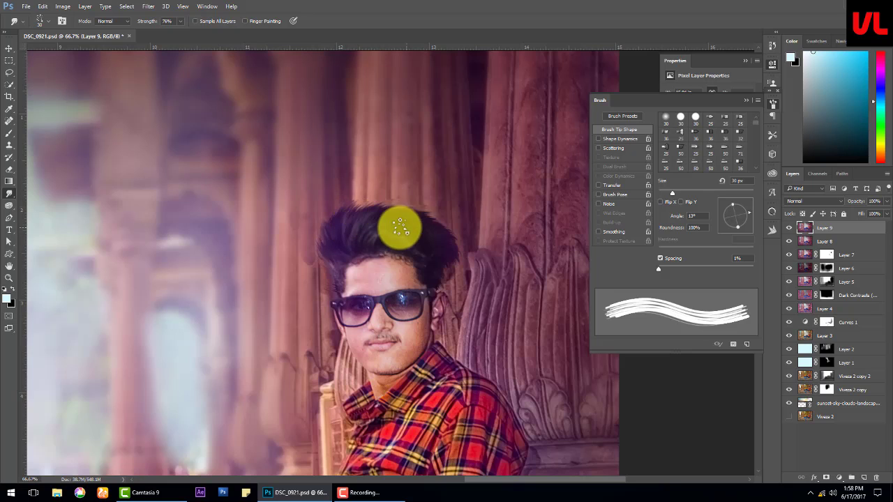
Blend the neck and forearm skin with the Mixer Brush enlarged to 80 px.
right_click(10, 135)
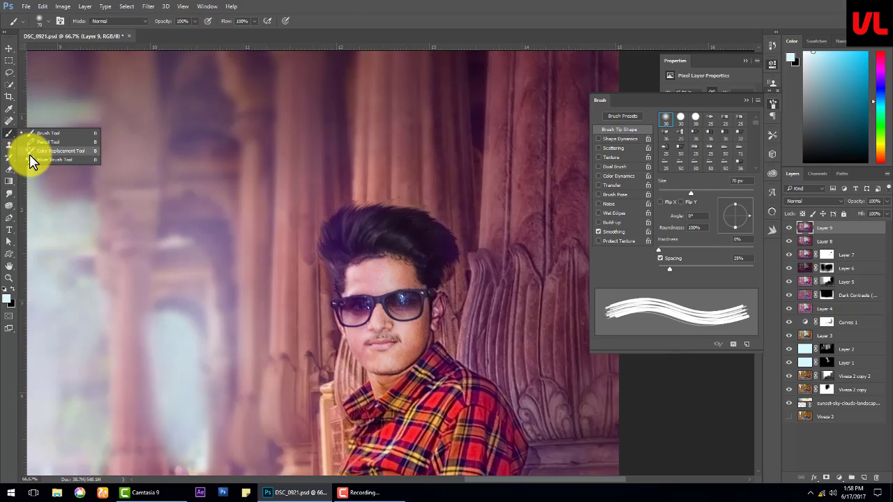
click(42, 155)
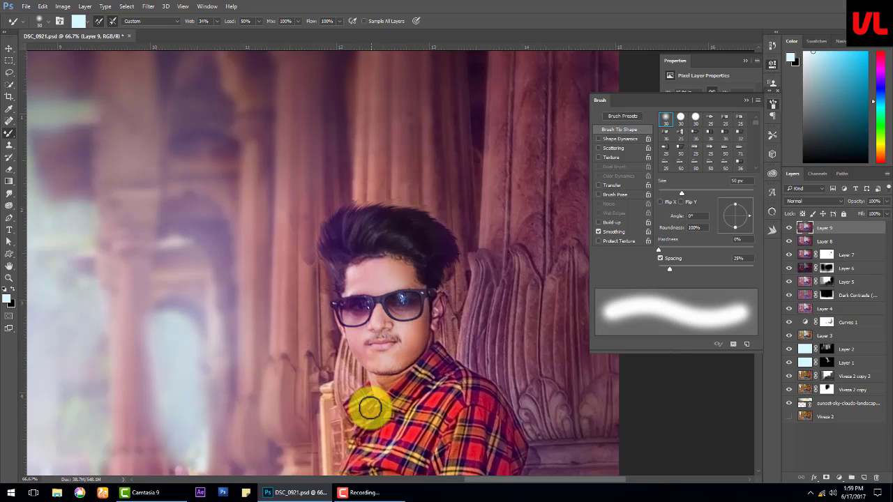
scroll(377, 299, down, 3)
scroll(291, 359, down, 3)
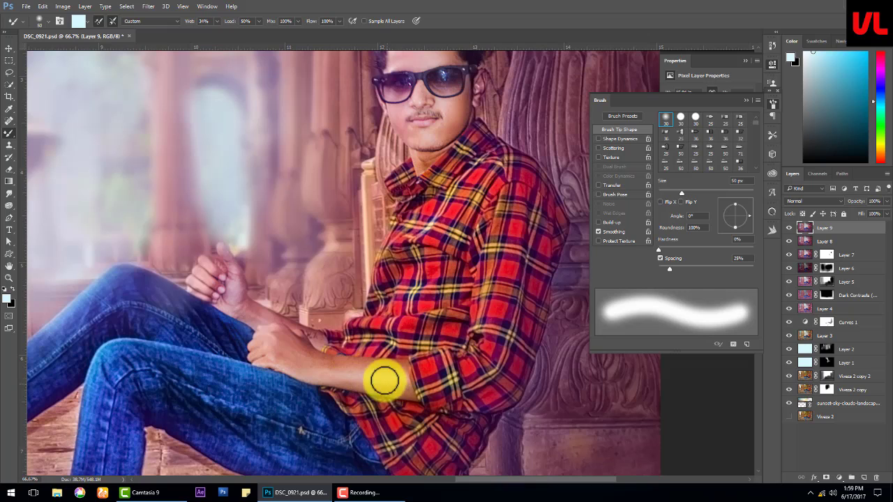
key(bracketright)
key(bracketright)
key(bracketright)
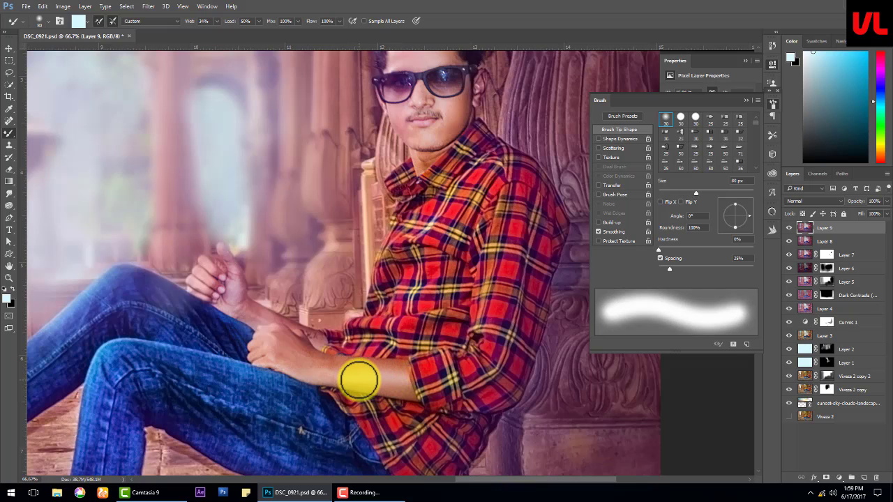
key(p)
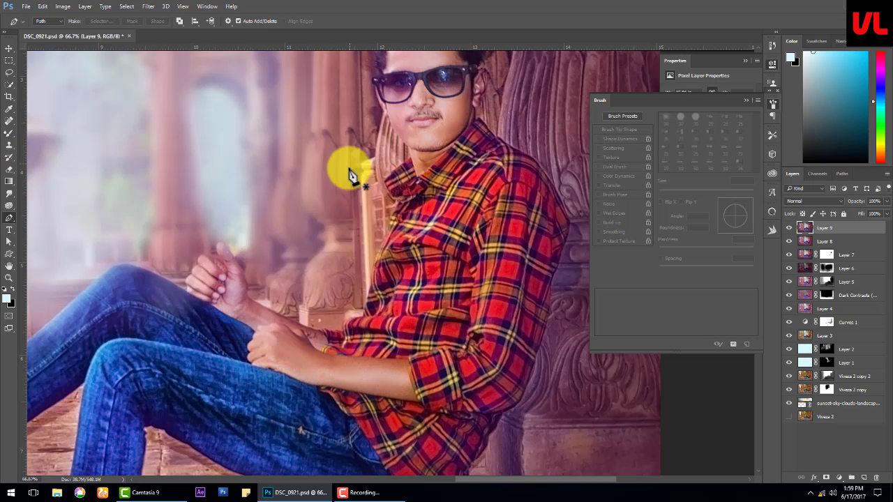
key(ctrl+minus)
key(ctrl+minus)
key(ctrl+minus)
Stamp Layer 10 and add a Color Balance layer pushing midtones and shadows toward cyan, green and blue.
click(745, 100)
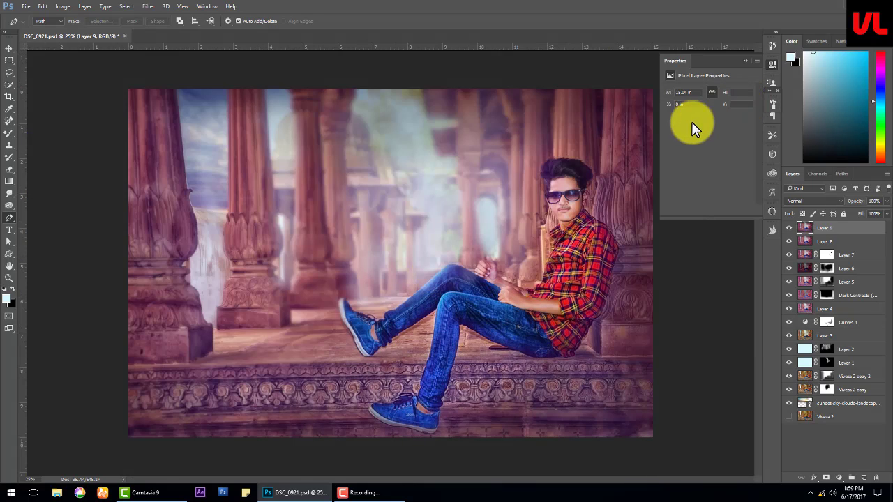
key(ctrl+shift+alt+e)
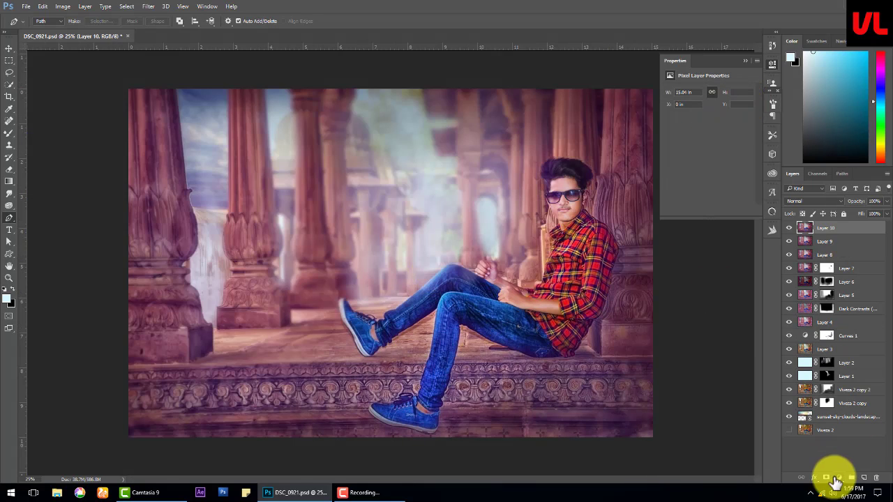
click(839, 478)
click(837, 385)
mouse_move(695, 111)
mouse_down()
mouse_move(698, 127)
mouse_move(682, 133)
mouse_move(703, 144)
mouse_move(698, 127)
mouse_move(689, 144)
mouse_up()
click(695, 102)
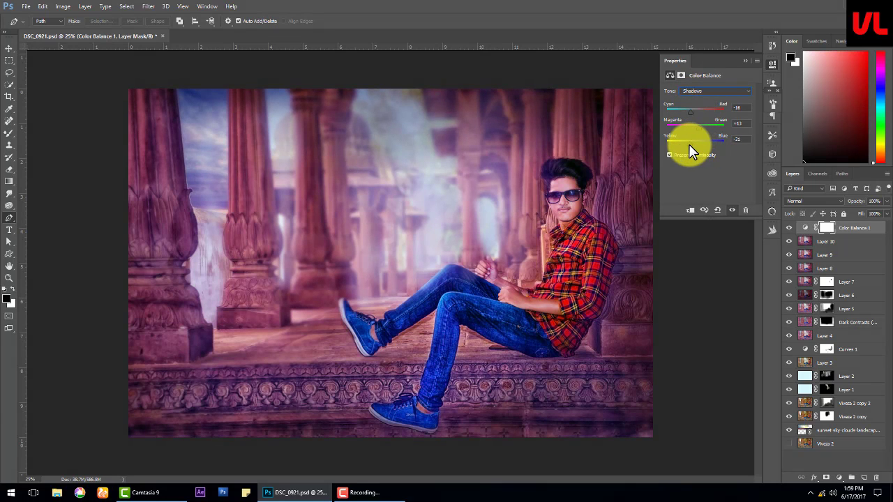
drag(694, 112, 701, 145)
click(789, 228)
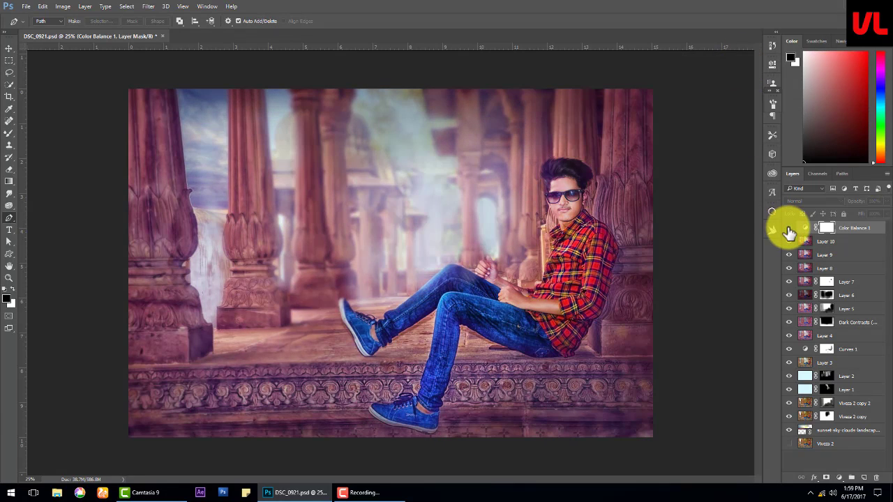
click(789, 228)
click(788, 228)
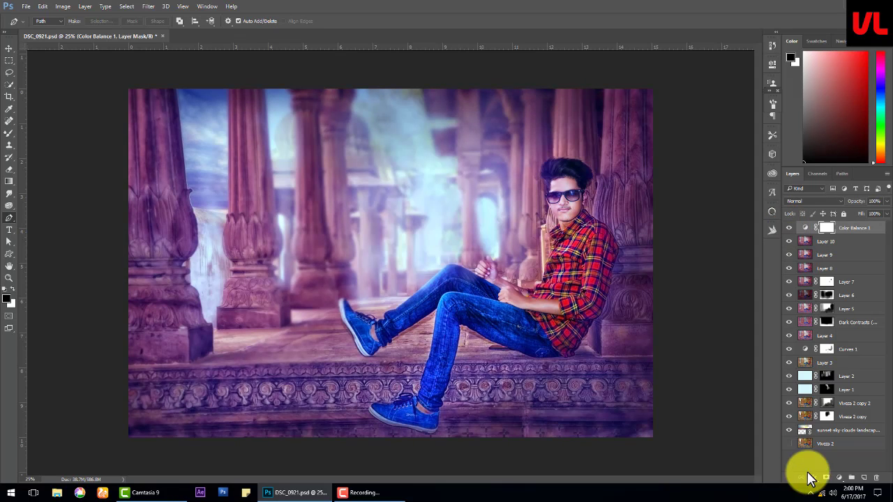
With a 900 px black brush, mask the tint off the lower right and bottom carved ledge.
right_click(10, 132)
click(42, 126)
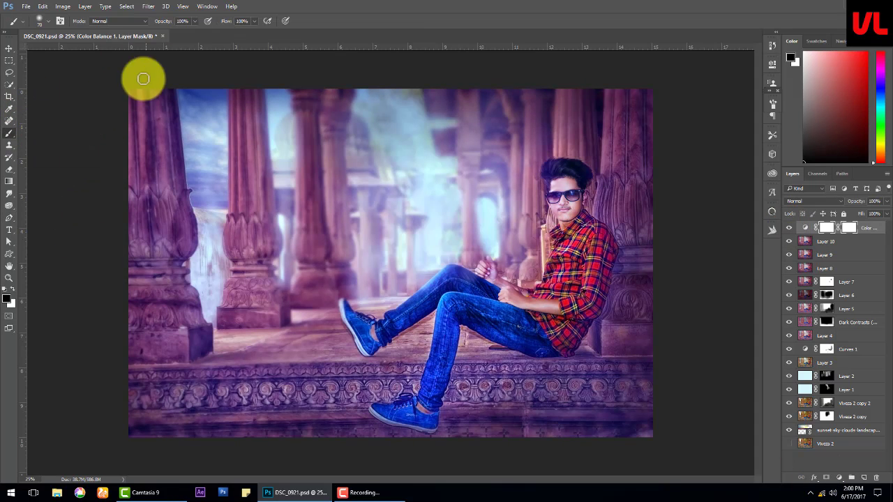
key(bracketright)
key(bracketright)
key(bracketright)
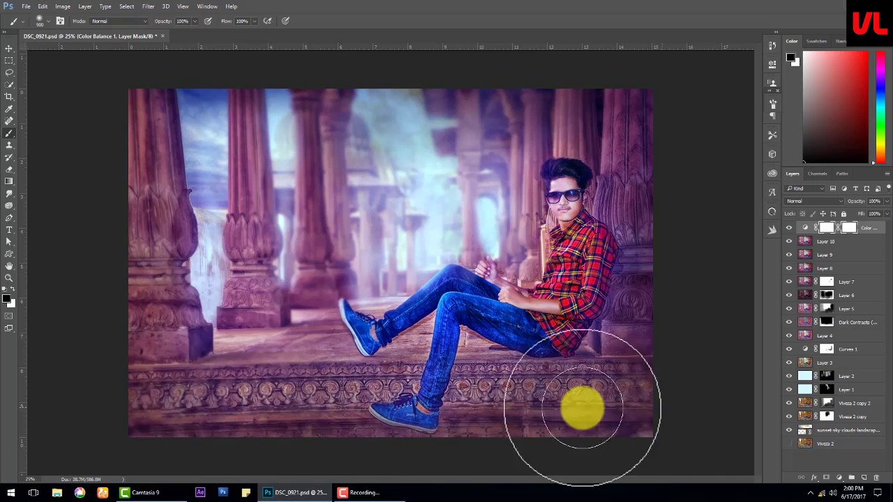
mouse_move(628, 274)
mouse_down()
mouse_move(619, 201)
mouse_move(604, 207)
mouse_up()
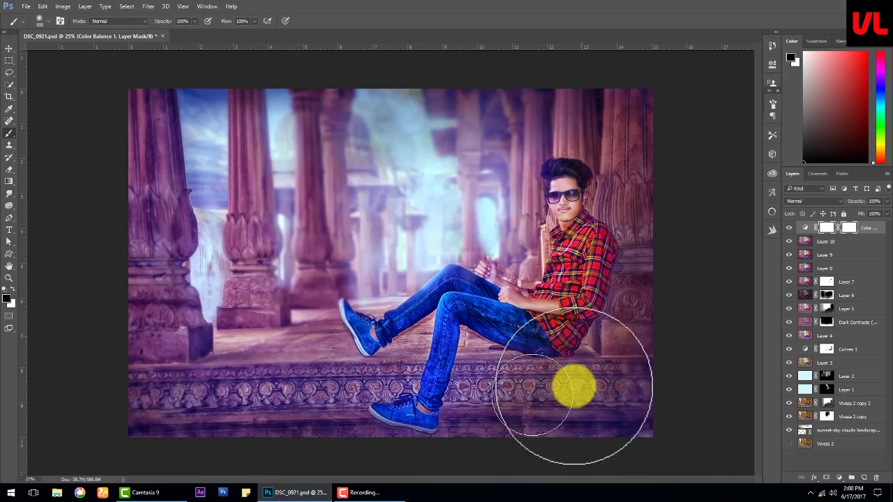
mouse_move(101, 419)
mouse_down()
mouse_move(149, 384)
mouse_move(163, 422)
mouse_move(296, 411)
mouse_move(381, 409)
mouse_move(388, 419)
mouse_up()
Partly mask the tint over the top-left pillars at 58% opacity, then stamp Layer 11.
key(5)
key(8)
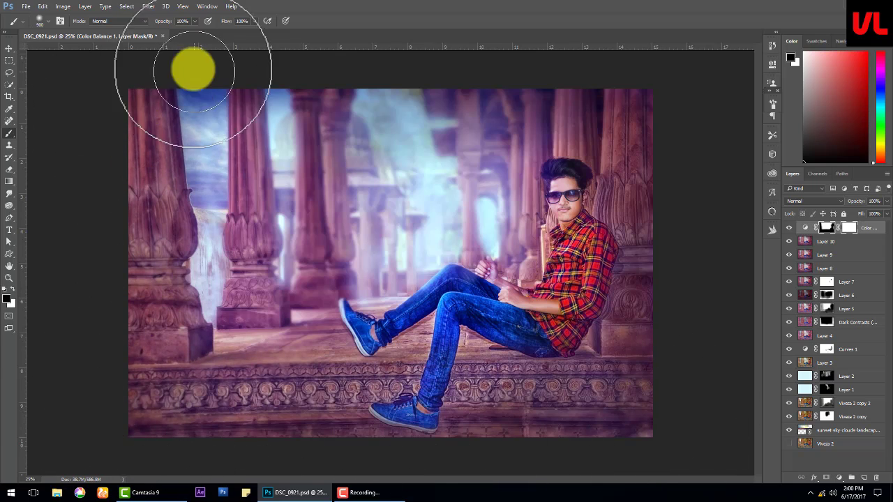
mouse_move(191, 67)
mouse_down()
mouse_move(260, 232)
mouse_move(418, 363)
mouse_up()
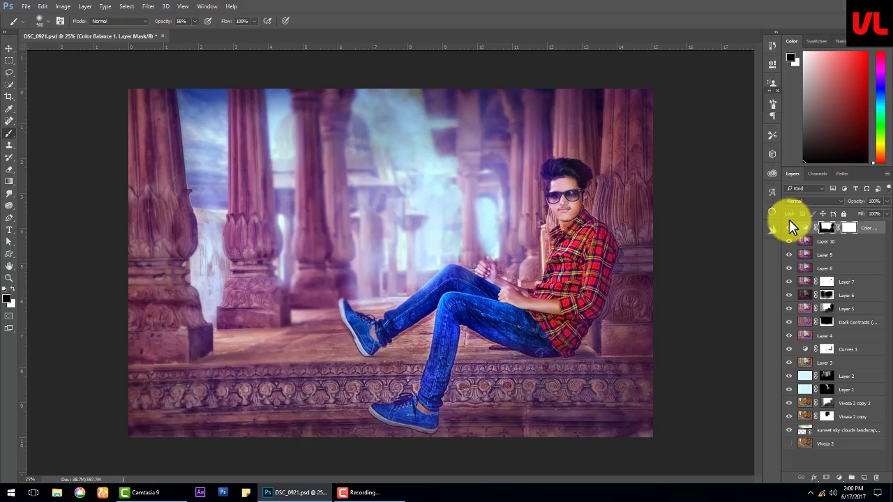
click(790, 224)
click(790, 225)
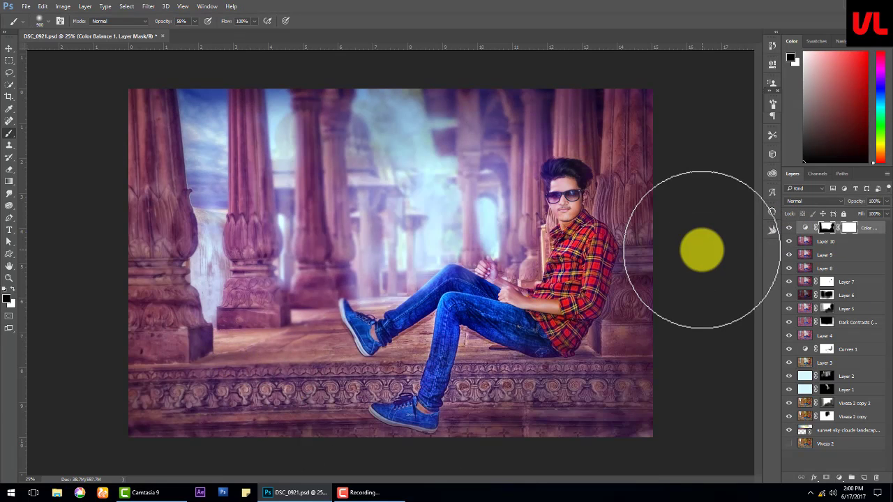
key(ctrl+shift+alt+e)
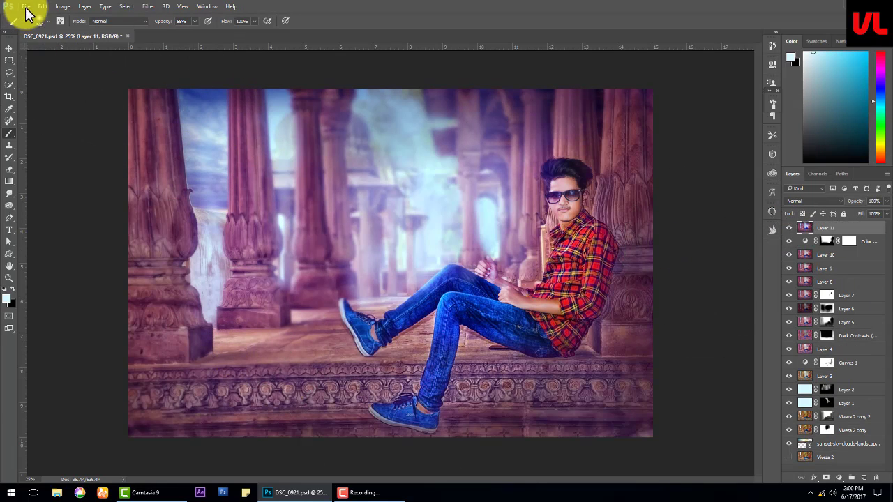
Save DSC_0921.psd with File > Save.
click(26, 6)
click(381, 450)
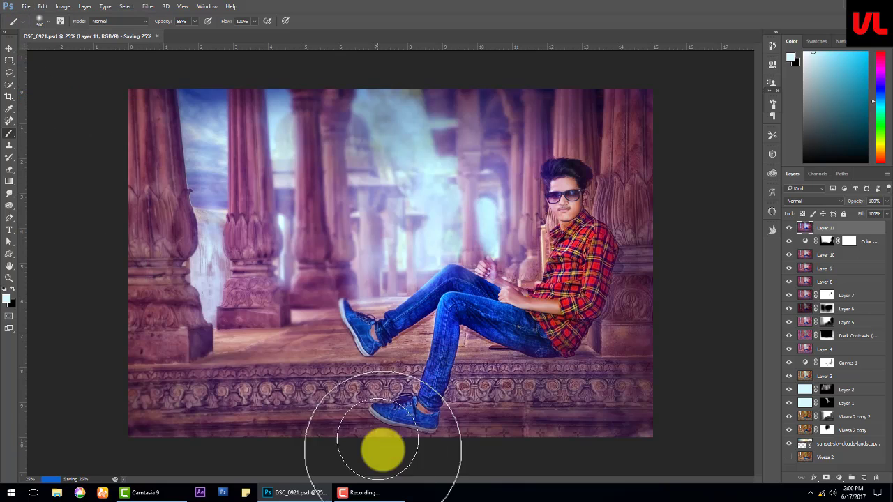